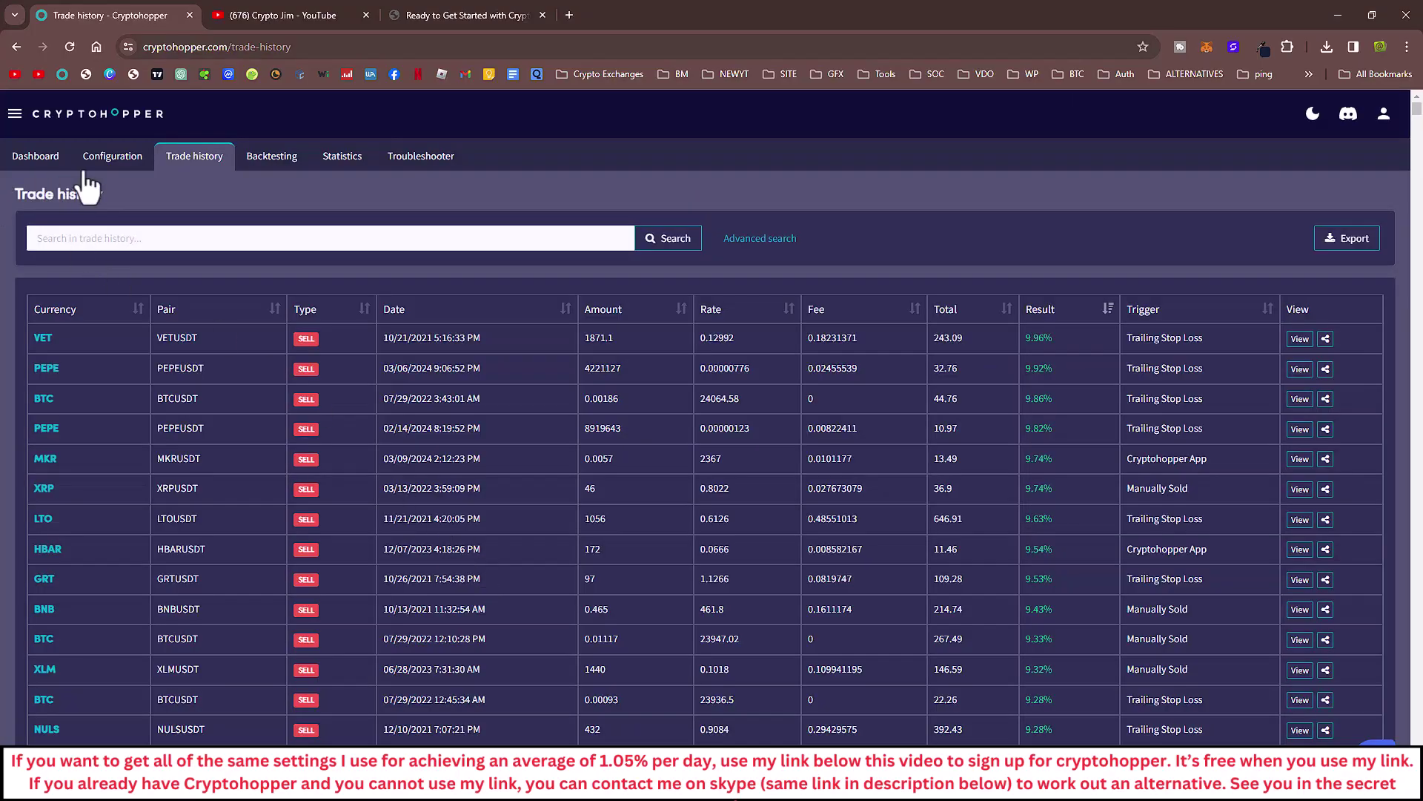
Open the hopper's Configuration, showing trailing stop-loss enabled at 0.5%, armed at 4, profit-only selling
{"action": "left_click", "coordinate": [117, 163]}
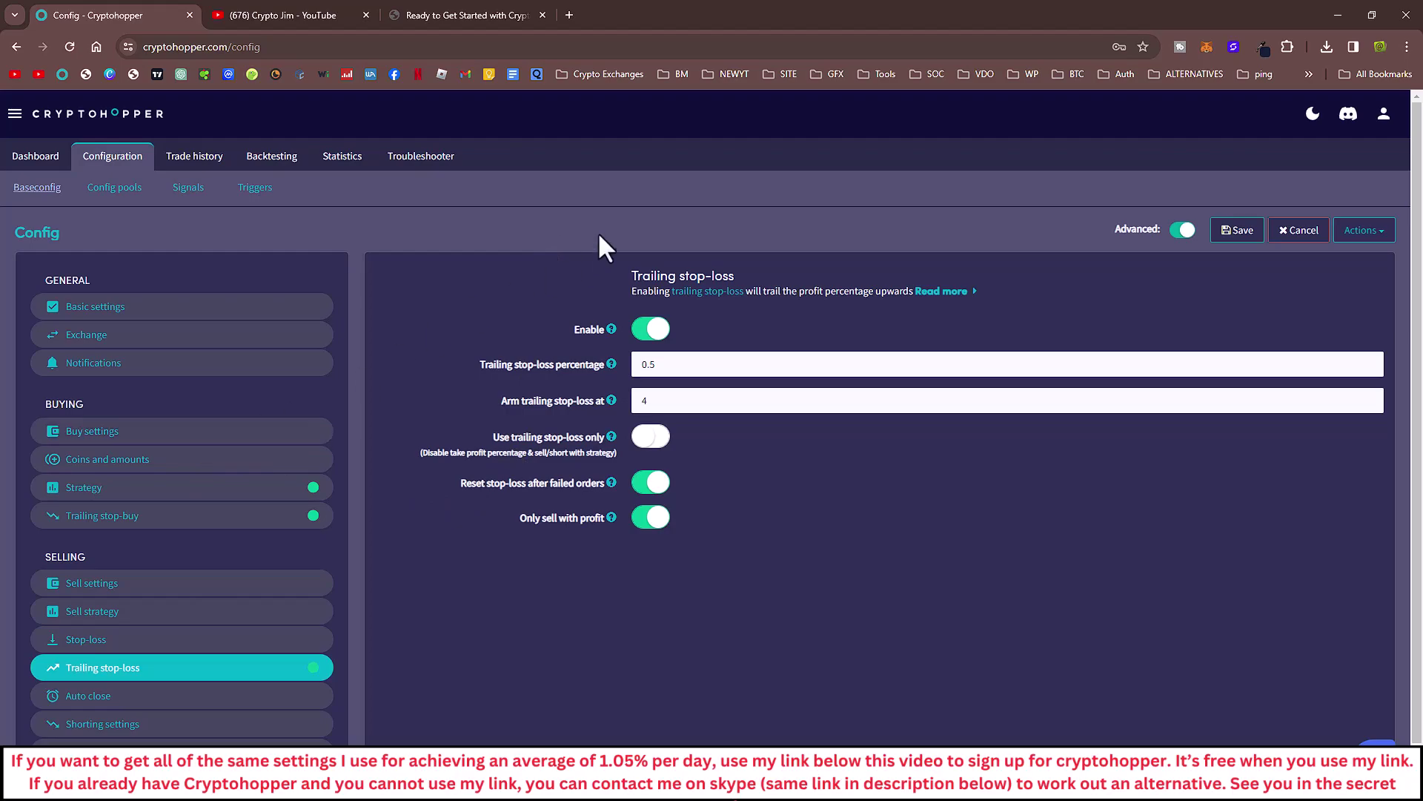
Show the Buy settings and highlight the Max open positions value
{"action": "left_click", "coordinate": [135, 440]}
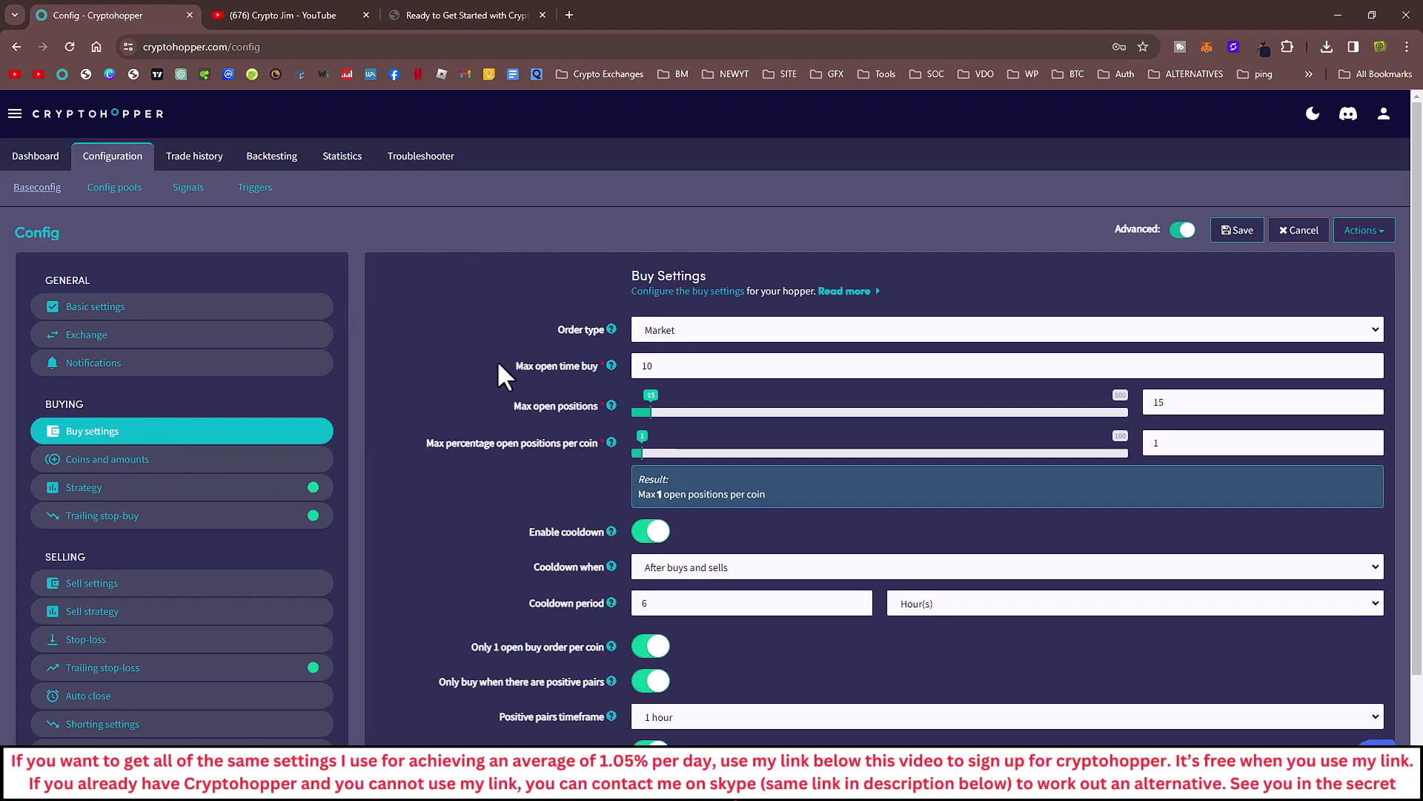
{"action": "scroll", "coordinate": [548, 362], "scroll_direction": "down", "scroll_amount": 1}
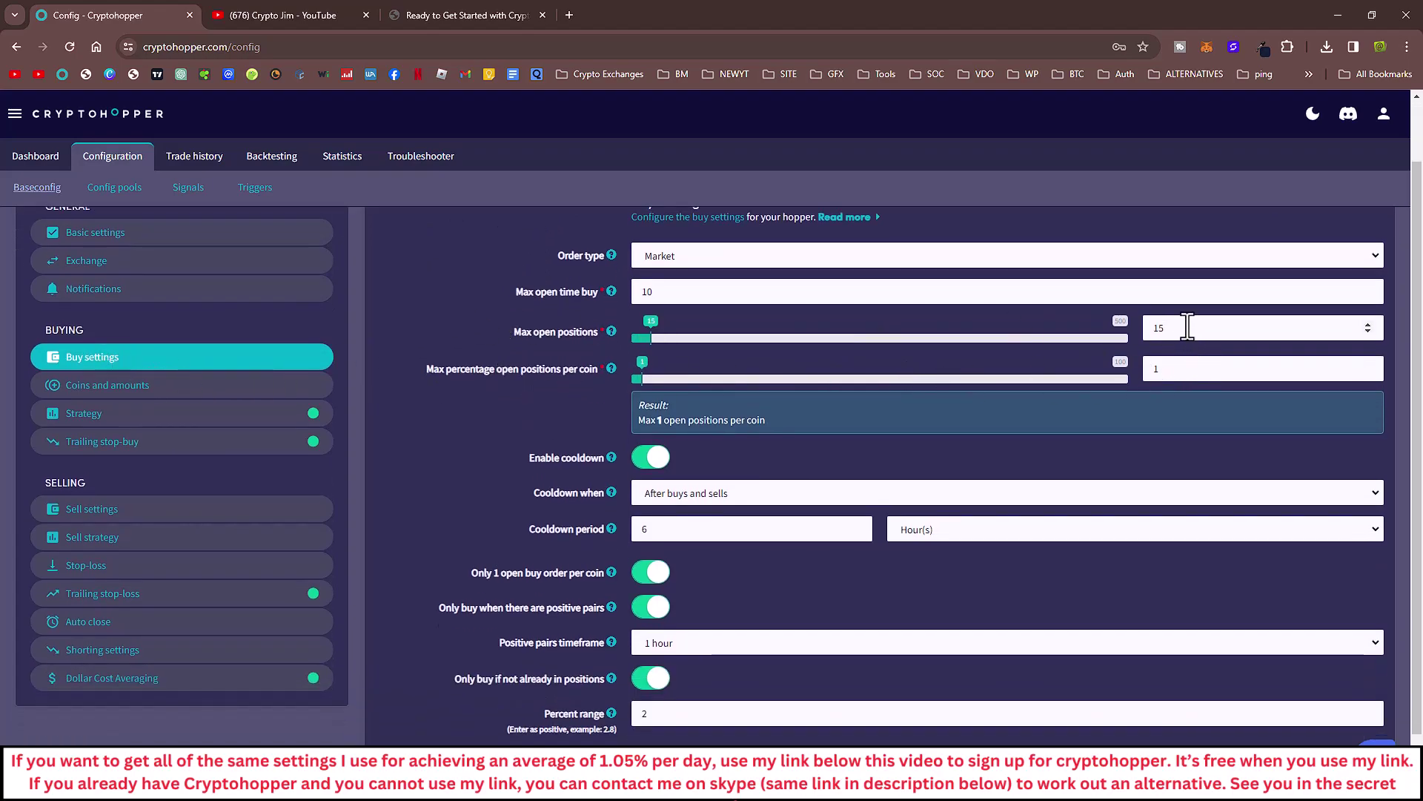
{"action": "left_click_drag", "start_coordinate": [1171, 328], "coordinate": [1143, 335]}
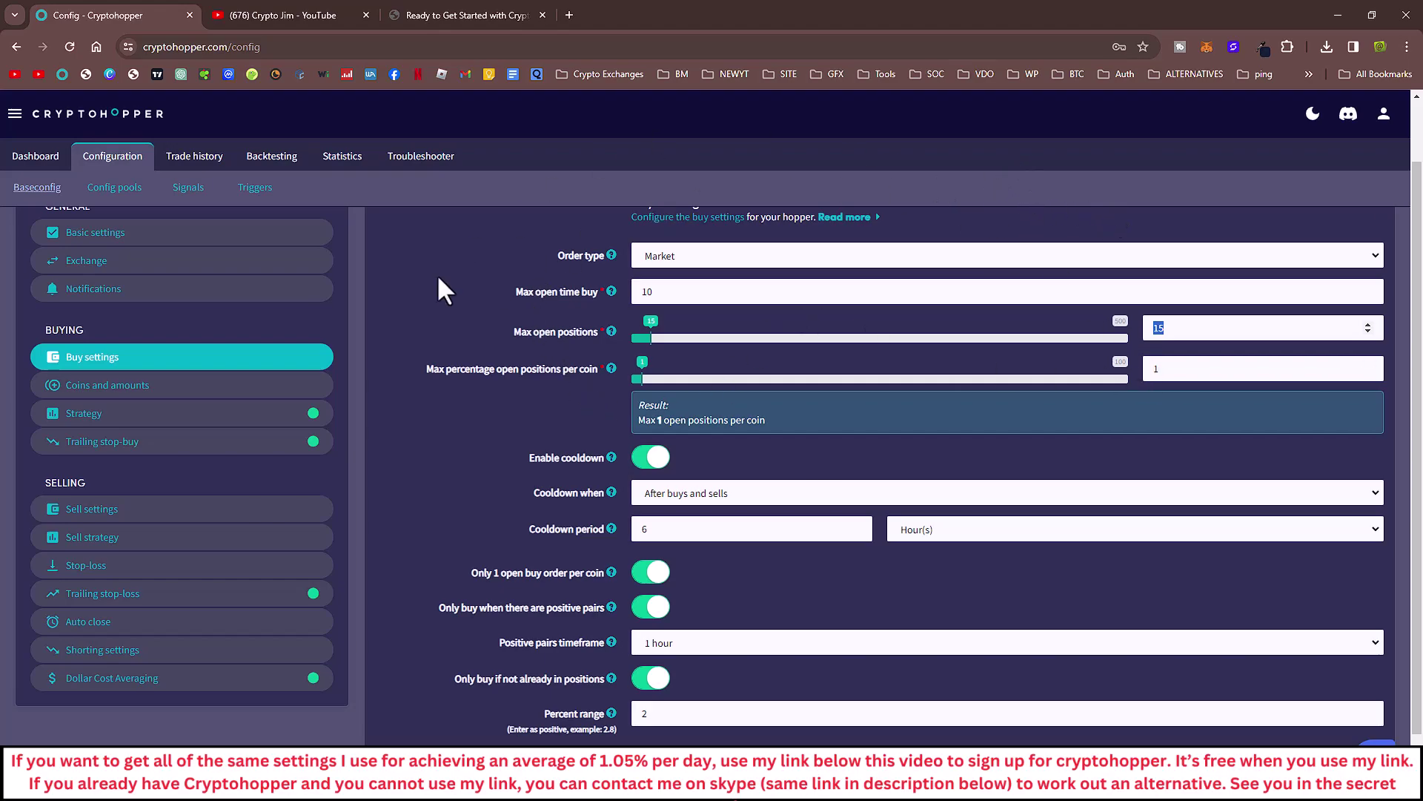
Check VeChain's estimated buy amount in Coins and amounts, then re-highlight max open positions 15
{"action": "left_click", "coordinate": [108, 387]}
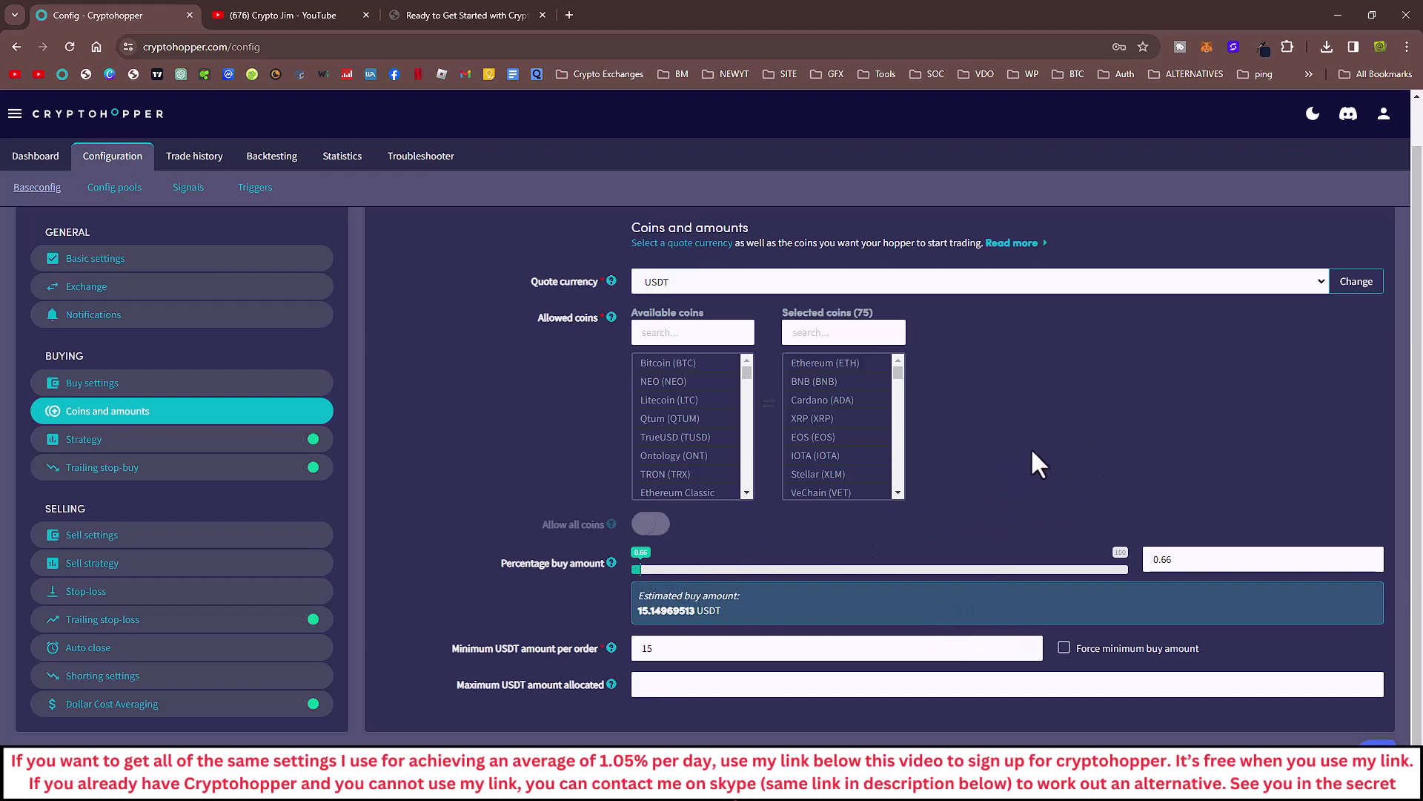
{"action": "left_click", "coordinate": [820, 492]}
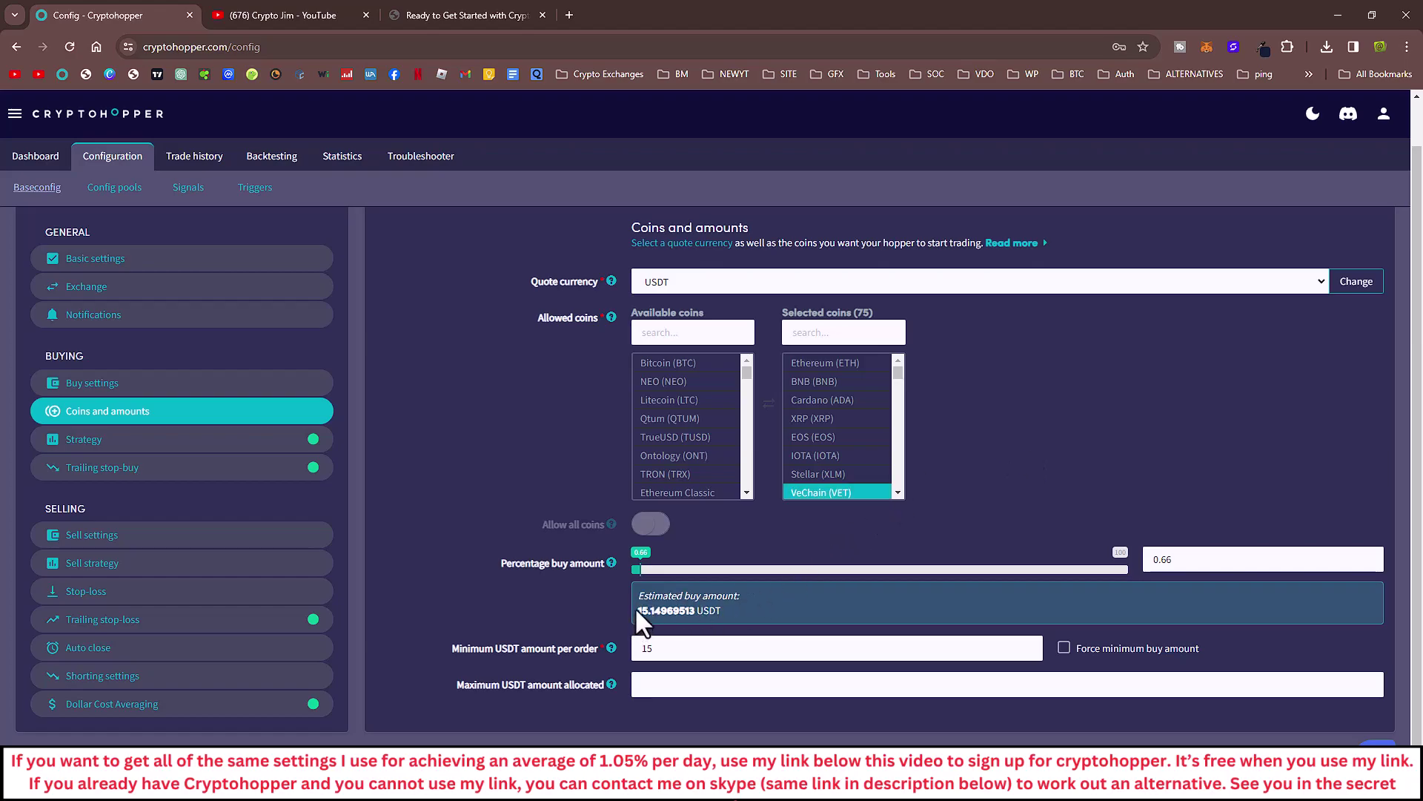
{"action": "left_click_drag", "start_coordinate": [638, 610], "coordinate": [718, 610]}
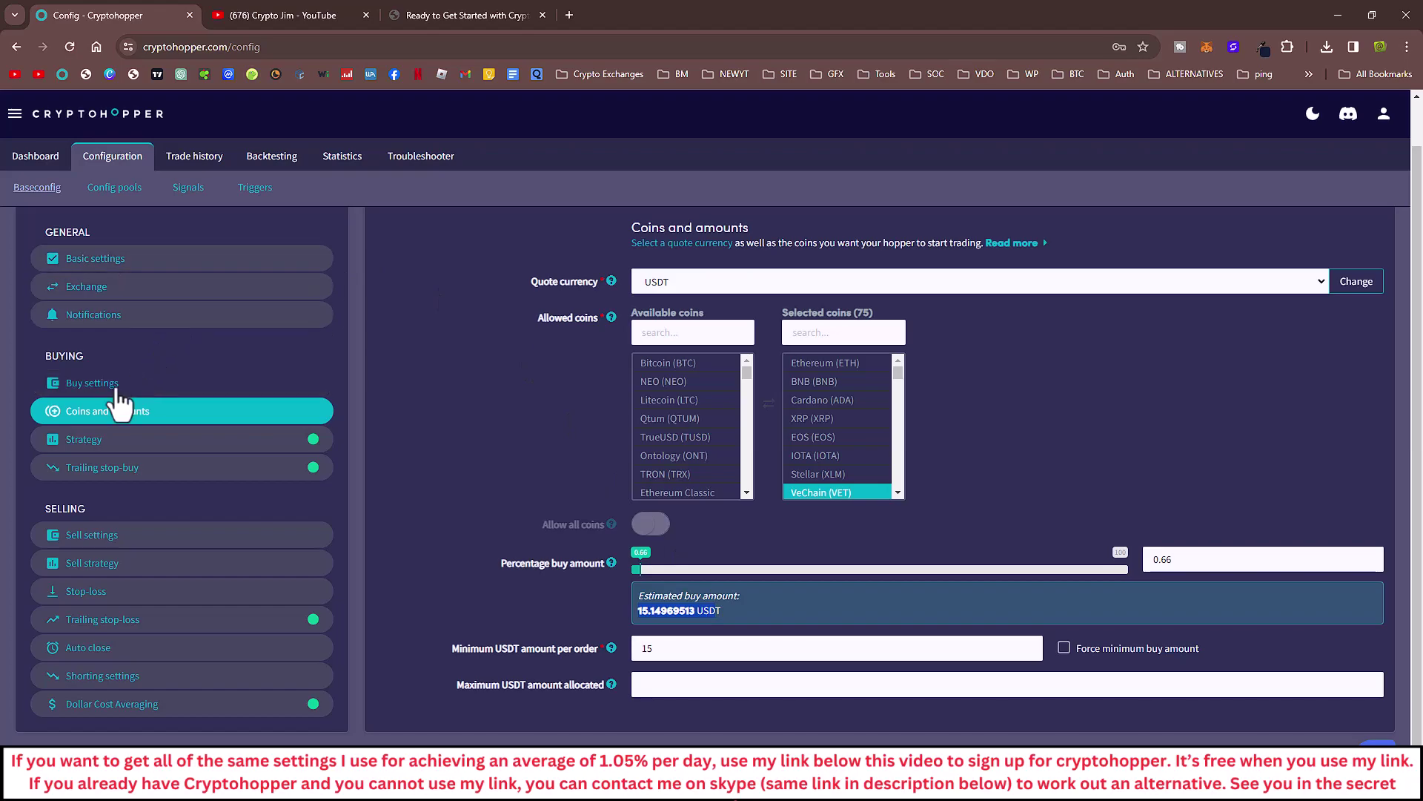
{"action": "left_click", "coordinate": [117, 389]}
{"action": "left_click_drag", "start_coordinate": [1169, 356], "coordinate": [1149, 361]}
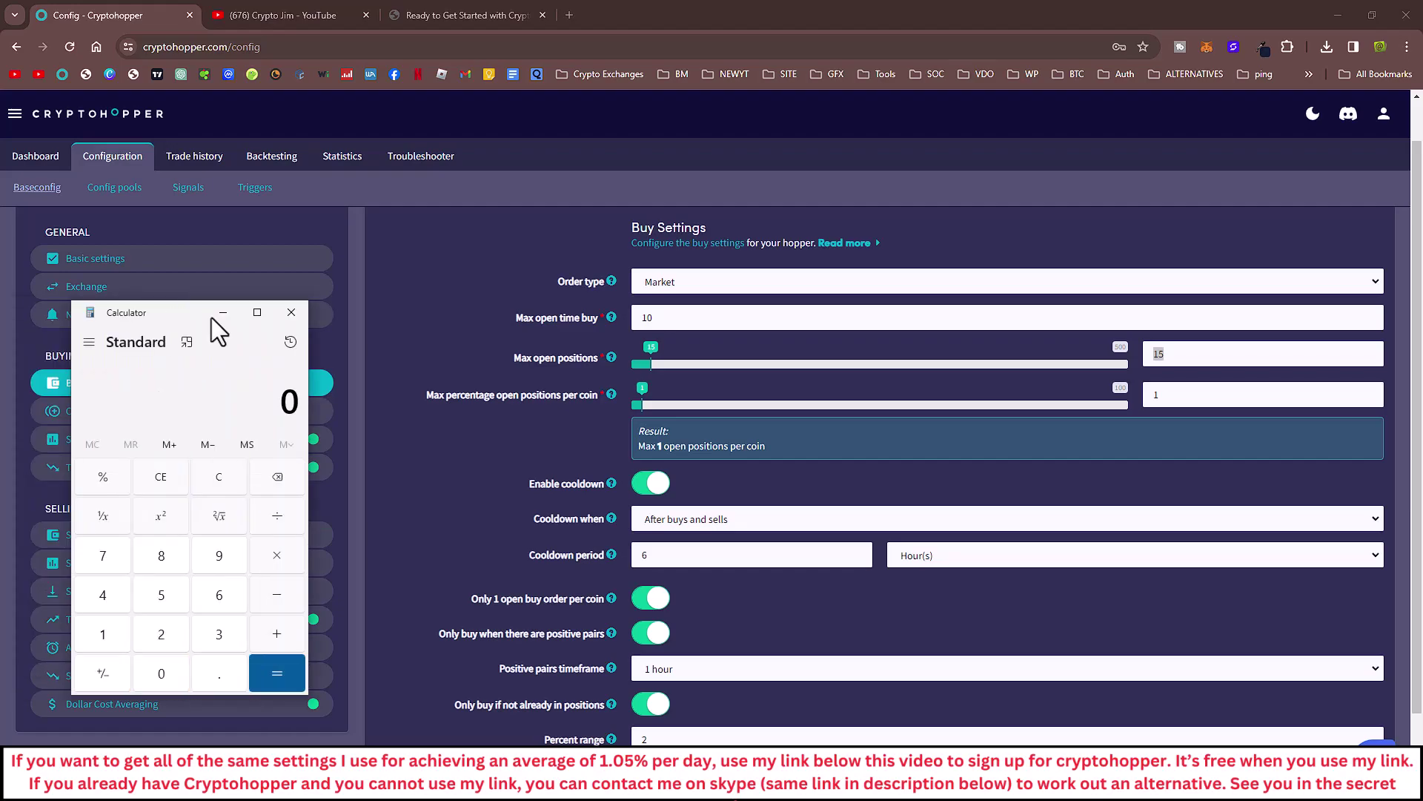
Place the Calculator over the settings form and compute 15 × 15 = 225
{"action": "left_click_drag", "start_coordinate": [246, 317], "coordinate": [436, 317]}
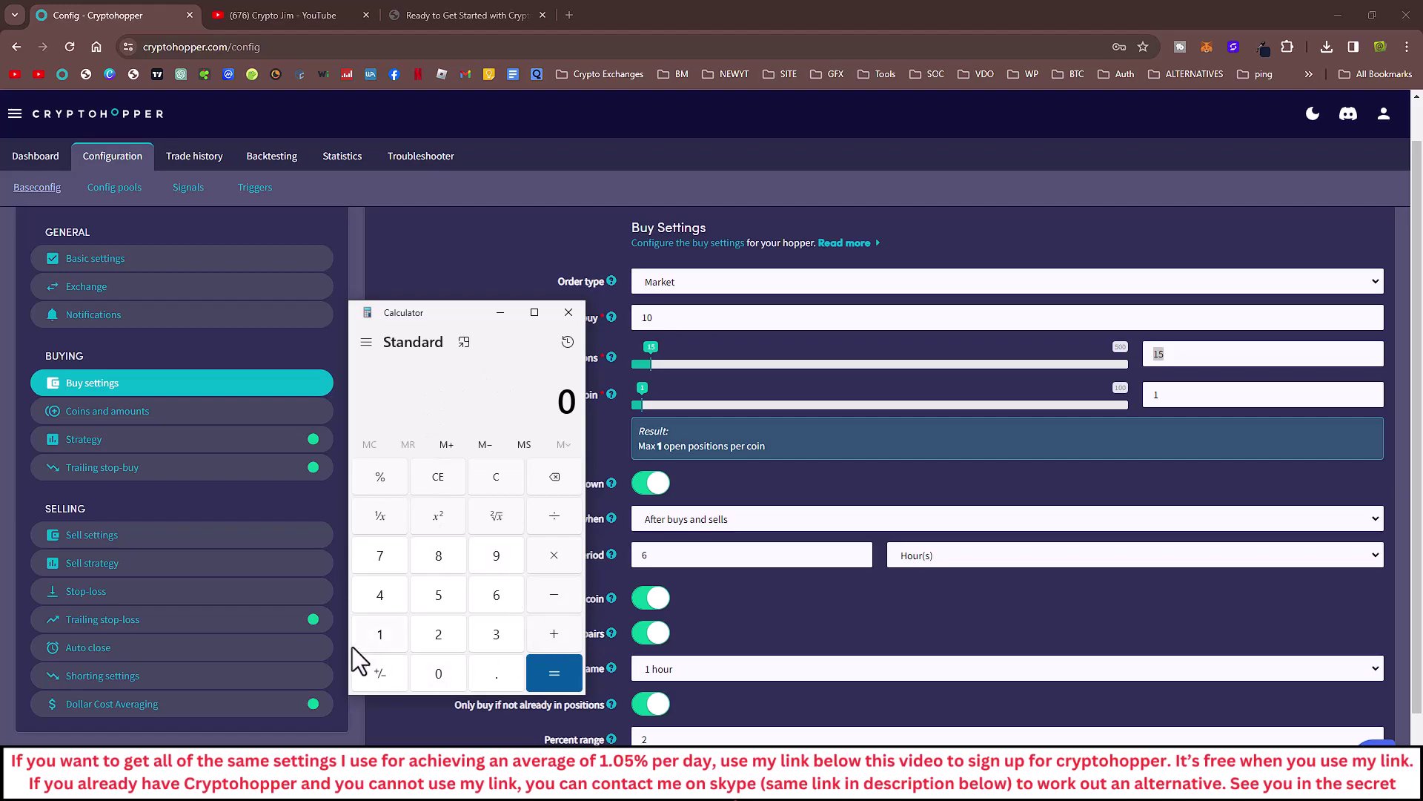
{"action": "left_click", "coordinate": [380, 635]}
{"action": "left_click", "coordinate": [443, 596]}
{"action": "left_click", "coordinate": [562, 554]}
{"action": "left_click", "coordinate": [382, 633]}
{"action": "left_click", "coordinate": [450, 598]}
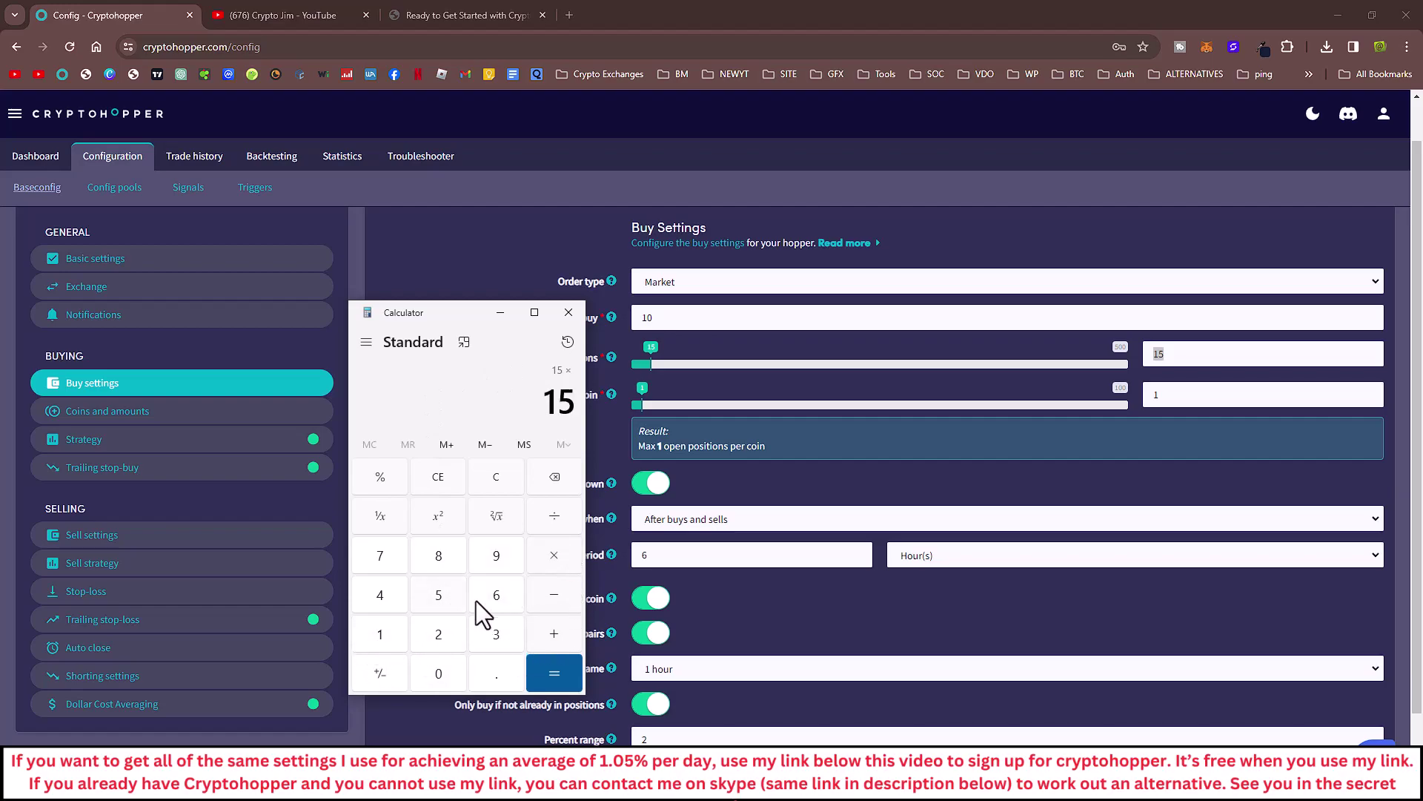
{"action": "left_click", "coordinate": [563, 675]}
Maximize and restore the Calculator window several times
{"action": "double_click", "coordinate": [446, 313]}
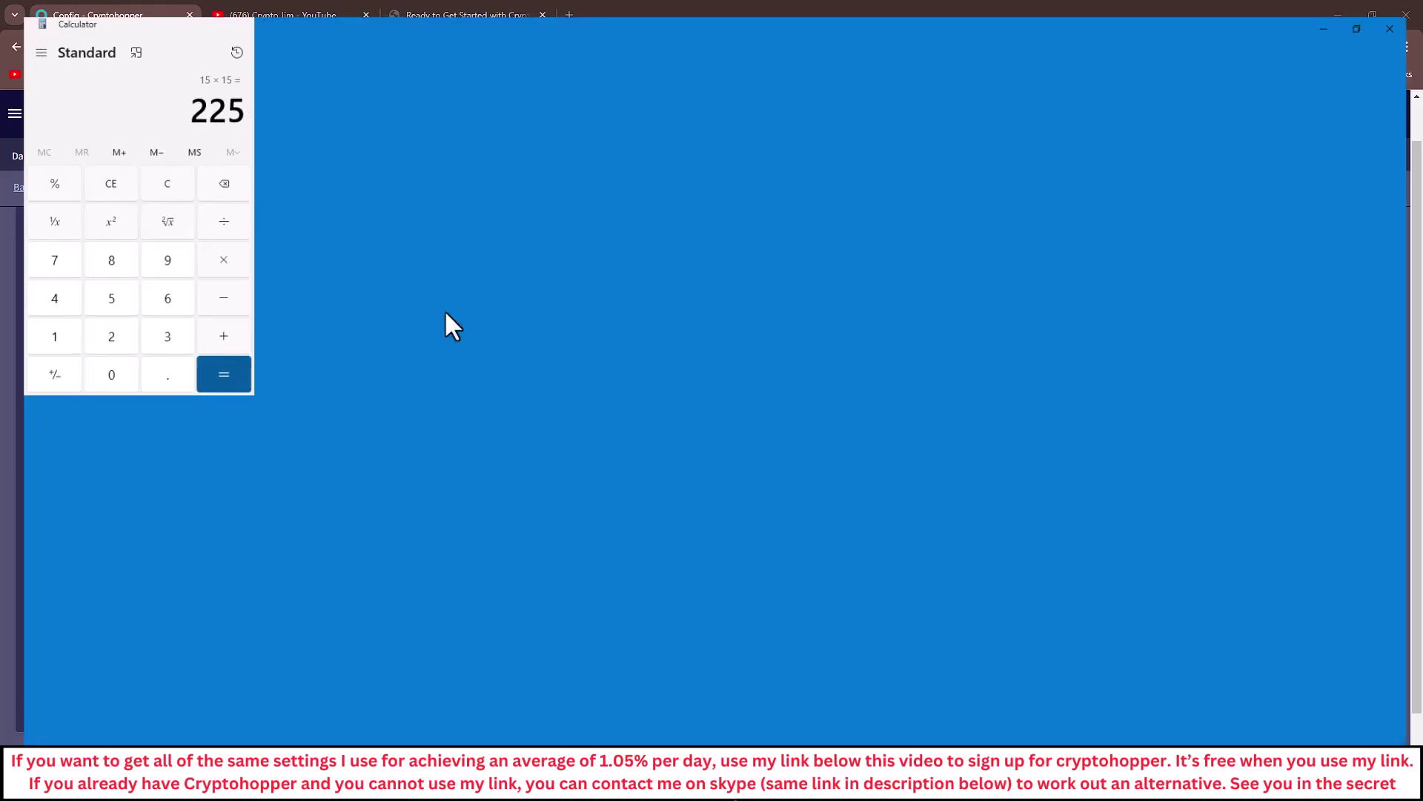
{"action": "left_click", "coordinate": [1371, 12]}
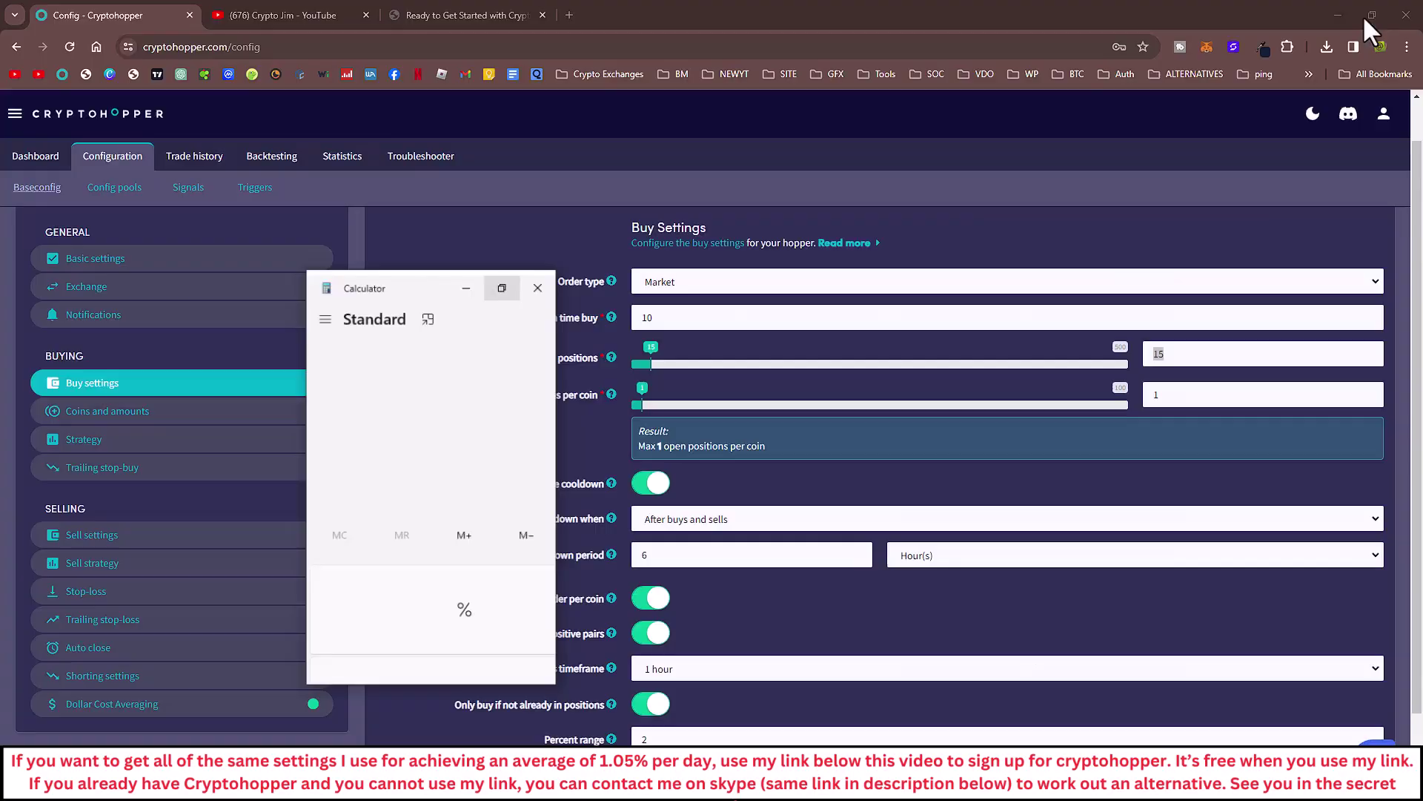
{"action": "double_click", "coordinate": [447, 311]}
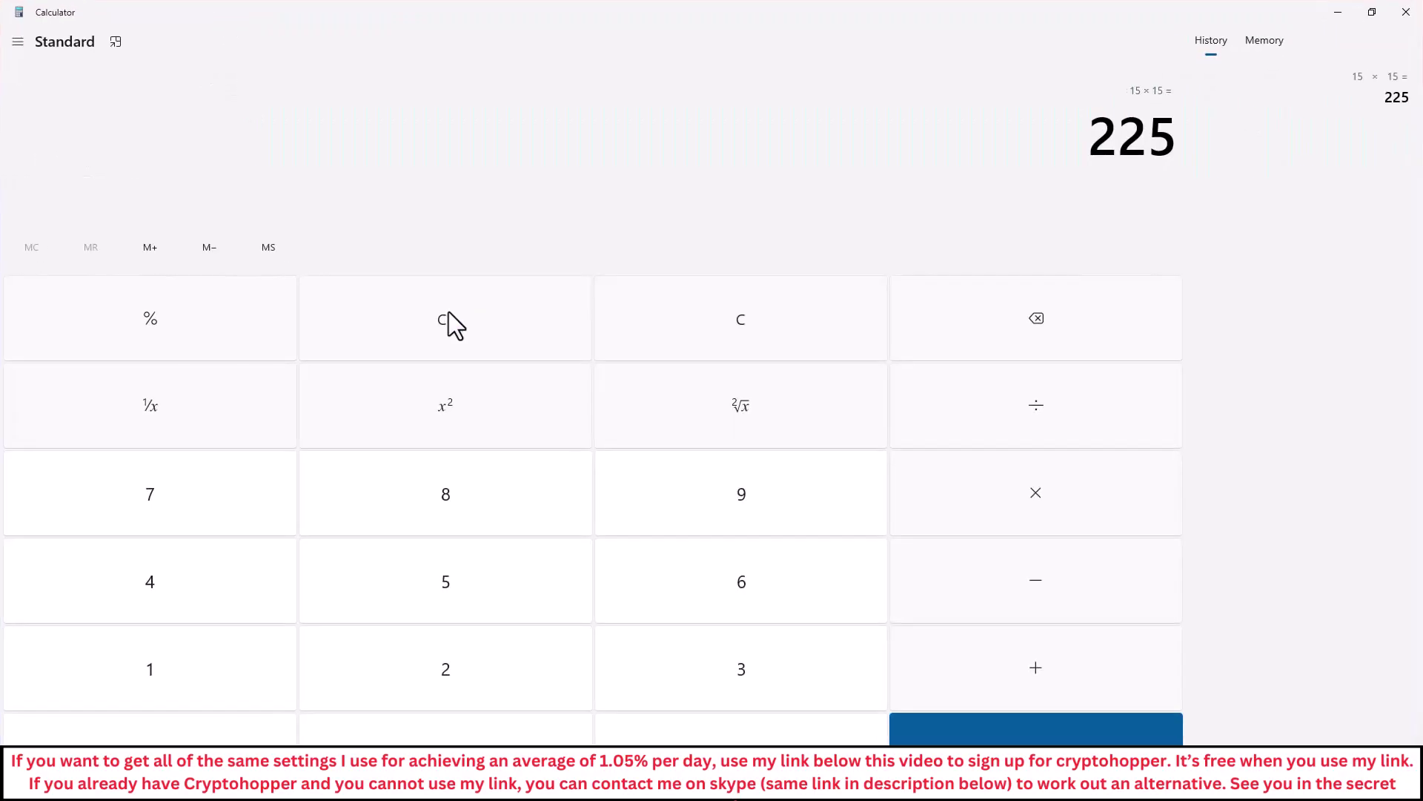
{"action": "left_click", "coordinate": [1372, 12]}
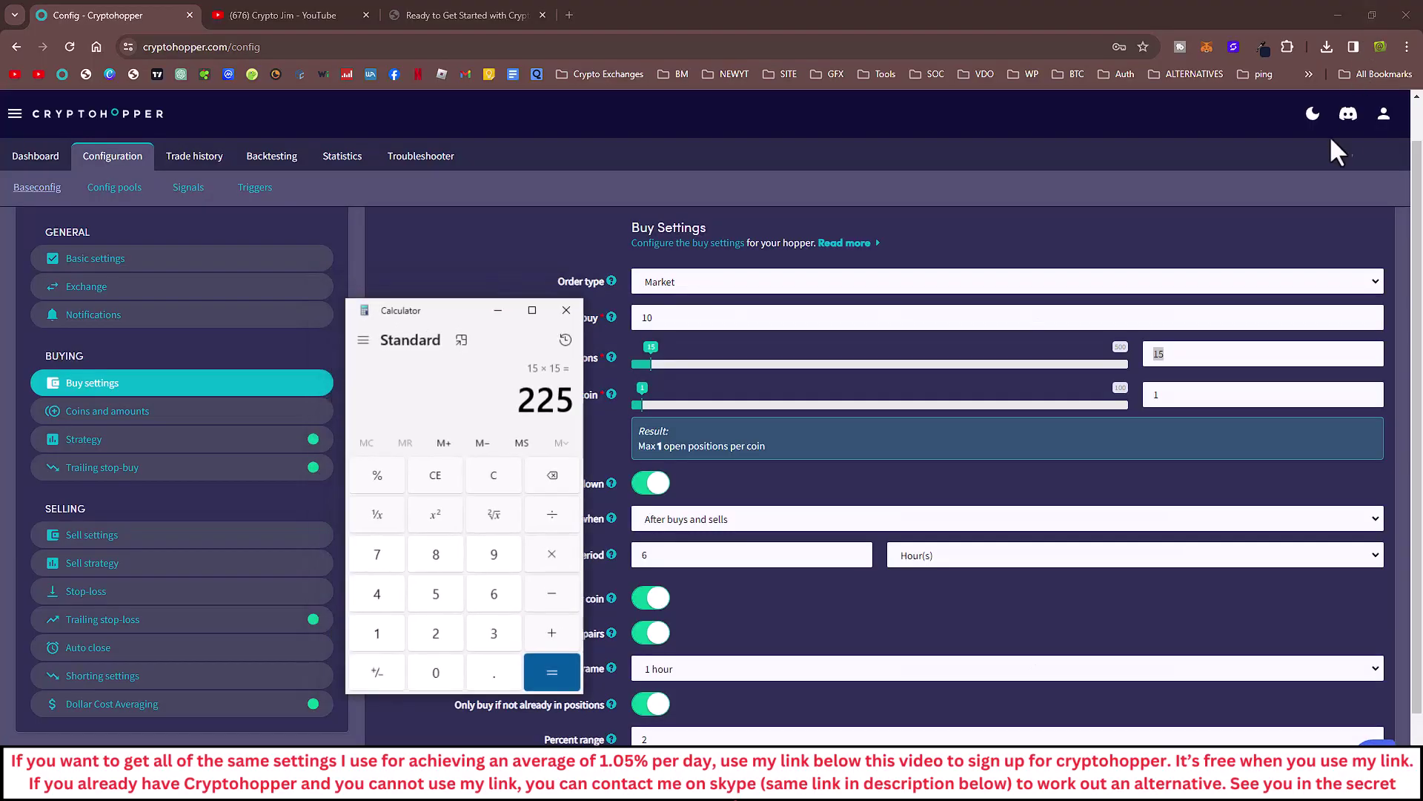
{"action": "double_click", "coordinate": [446, 310]}
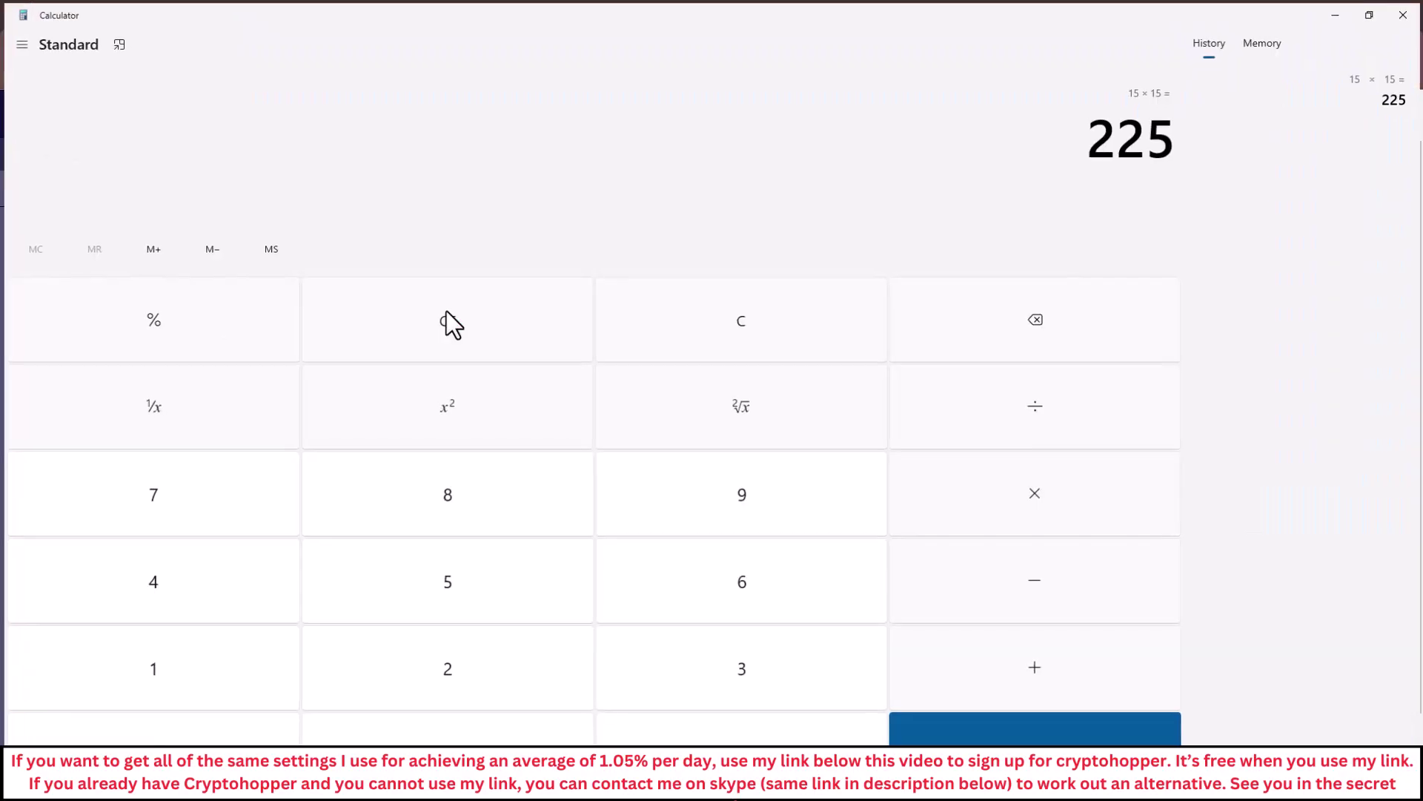
{"action": "double_click", "coordinate": [572, 19]}
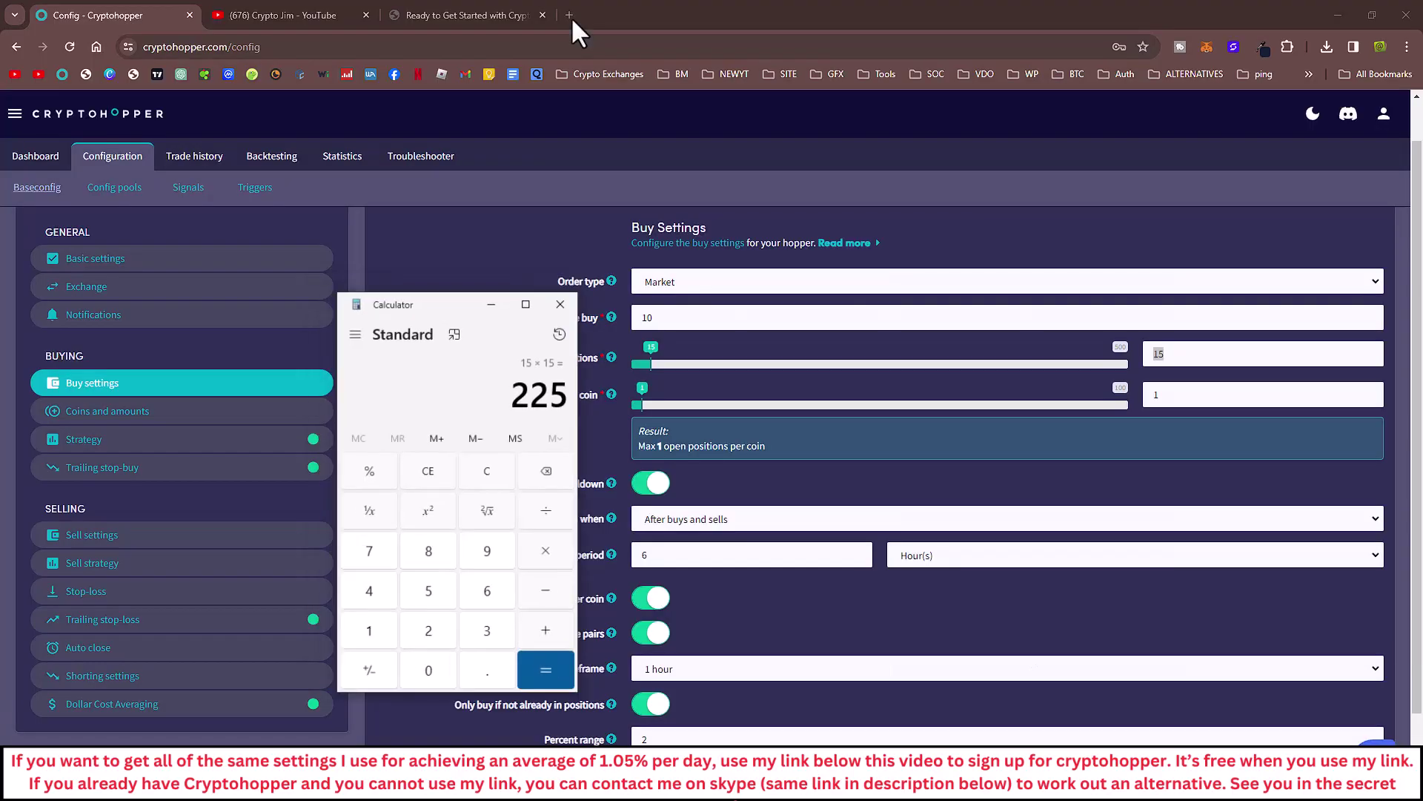
{"action": "double_click", "coordinate": [407, 317]}
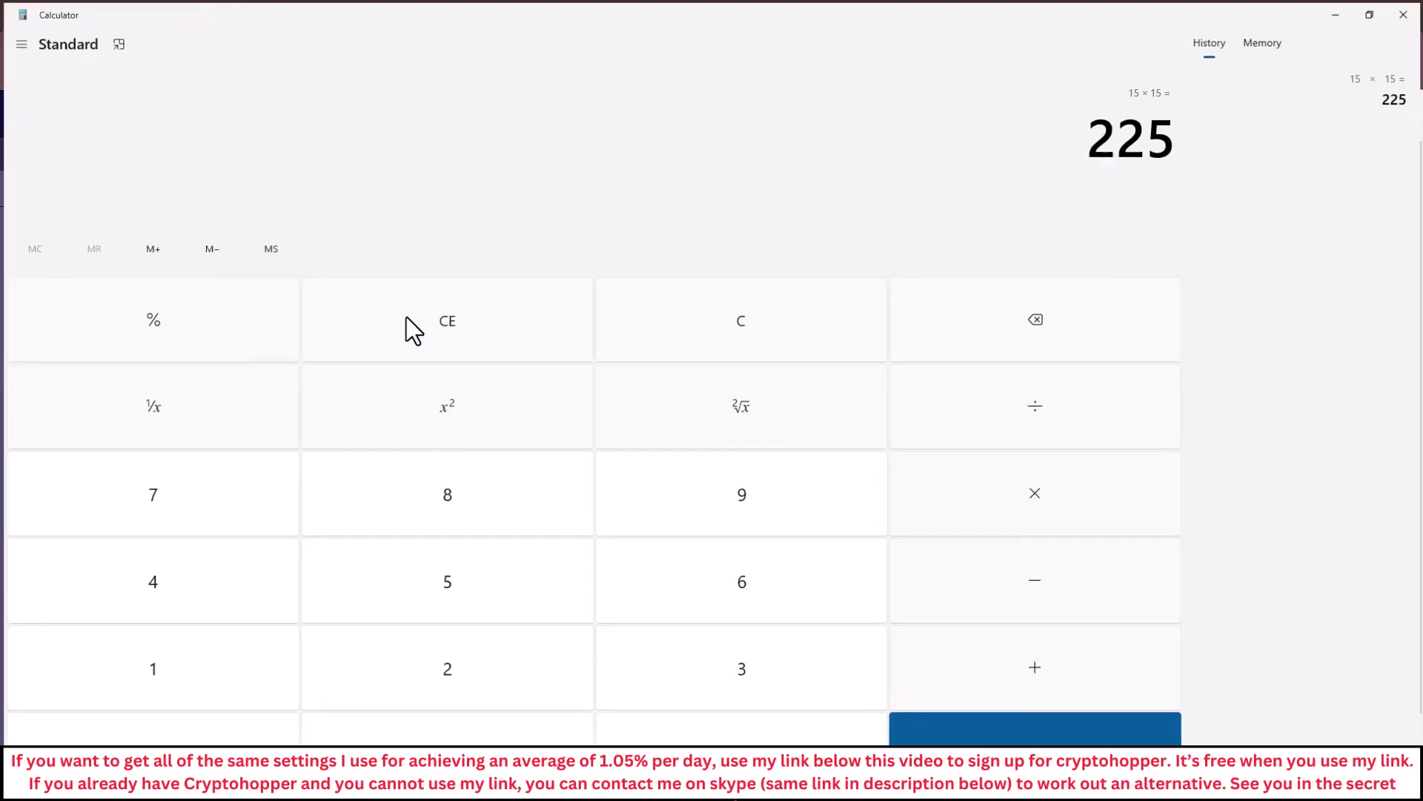
{"action": "left_click", "coordinate": [1370, 16]}
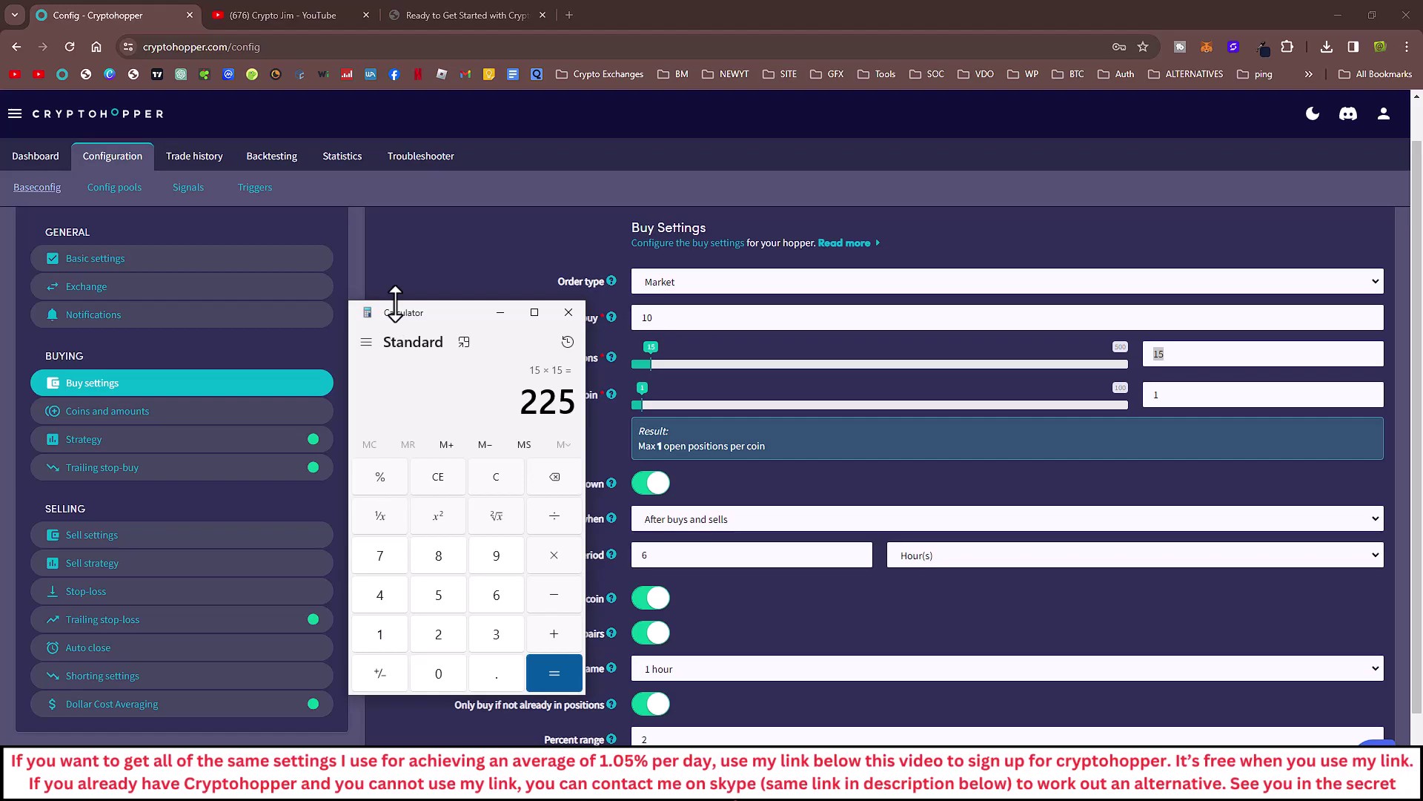
Close the Calculator, highlight the 0.66 buy percentage, then the max open positions value 15
{"action": "left_click", "coordinate": [571, 310]}
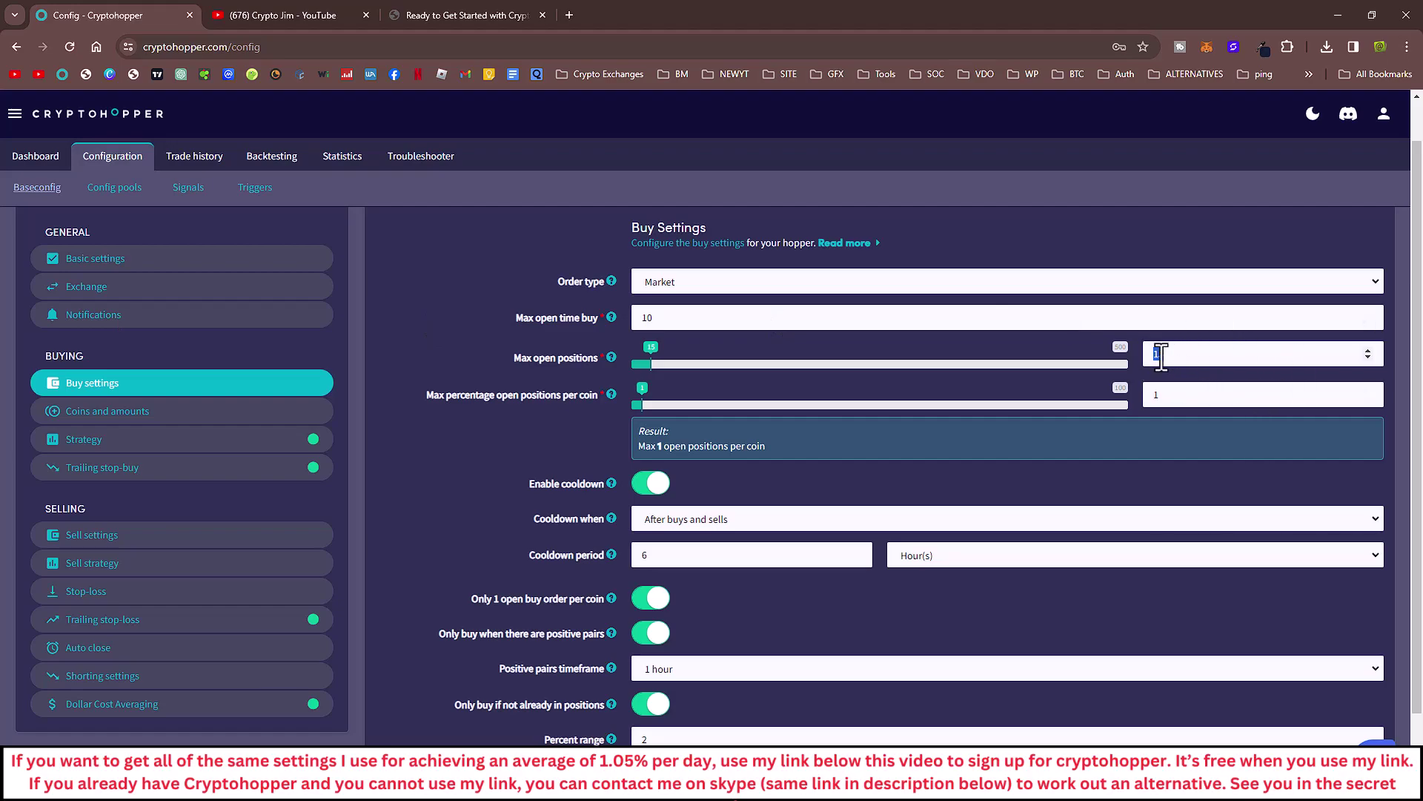
{"action": "left_click", "coordinate": [129, 411]}
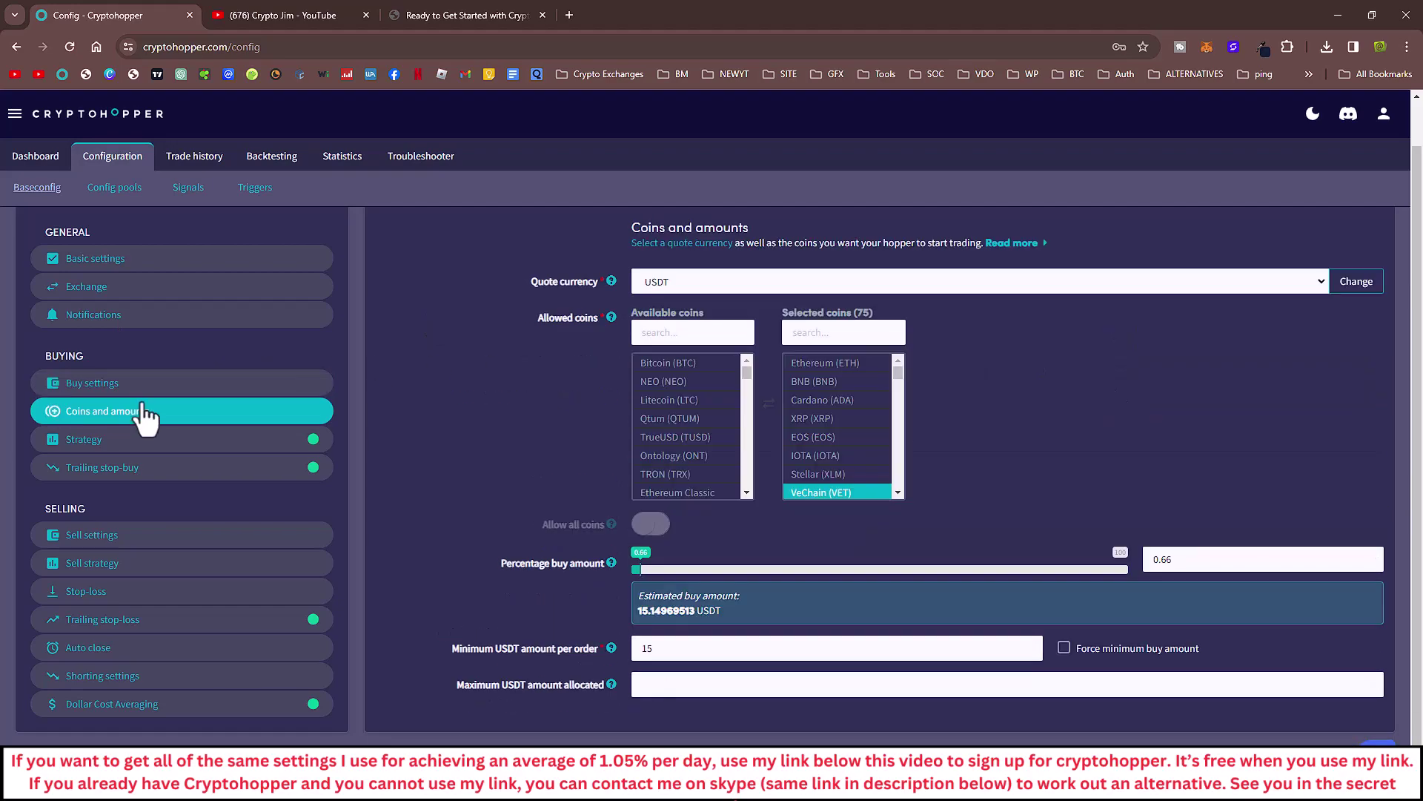
{"action": "double_click", "coordinate": [1175, 560]}
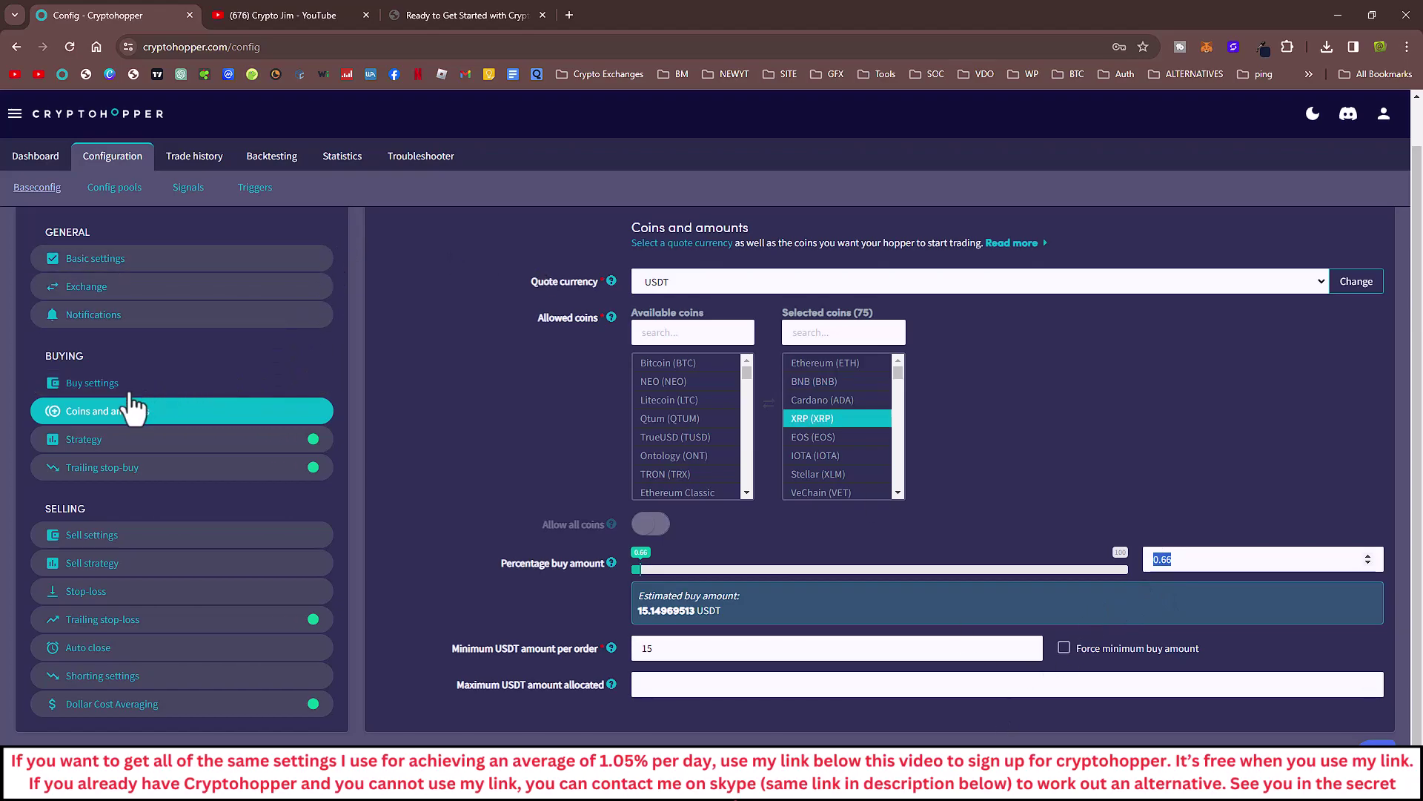
{"action": "left_click", "coordinate": [184, 383]}
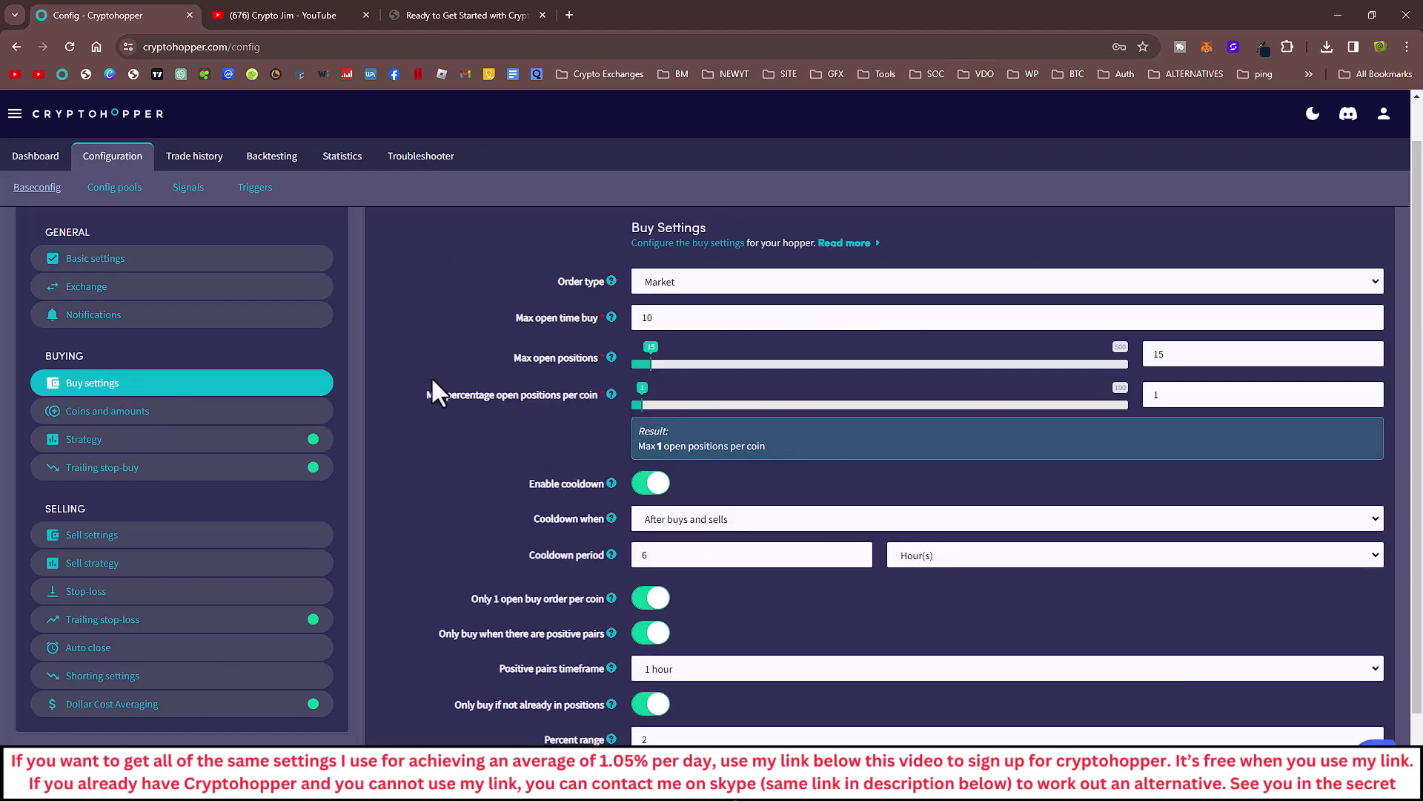
{"action": "left_click_drag", "start_coordinate": [1189, 359], "coordinate": [1141, 355]}
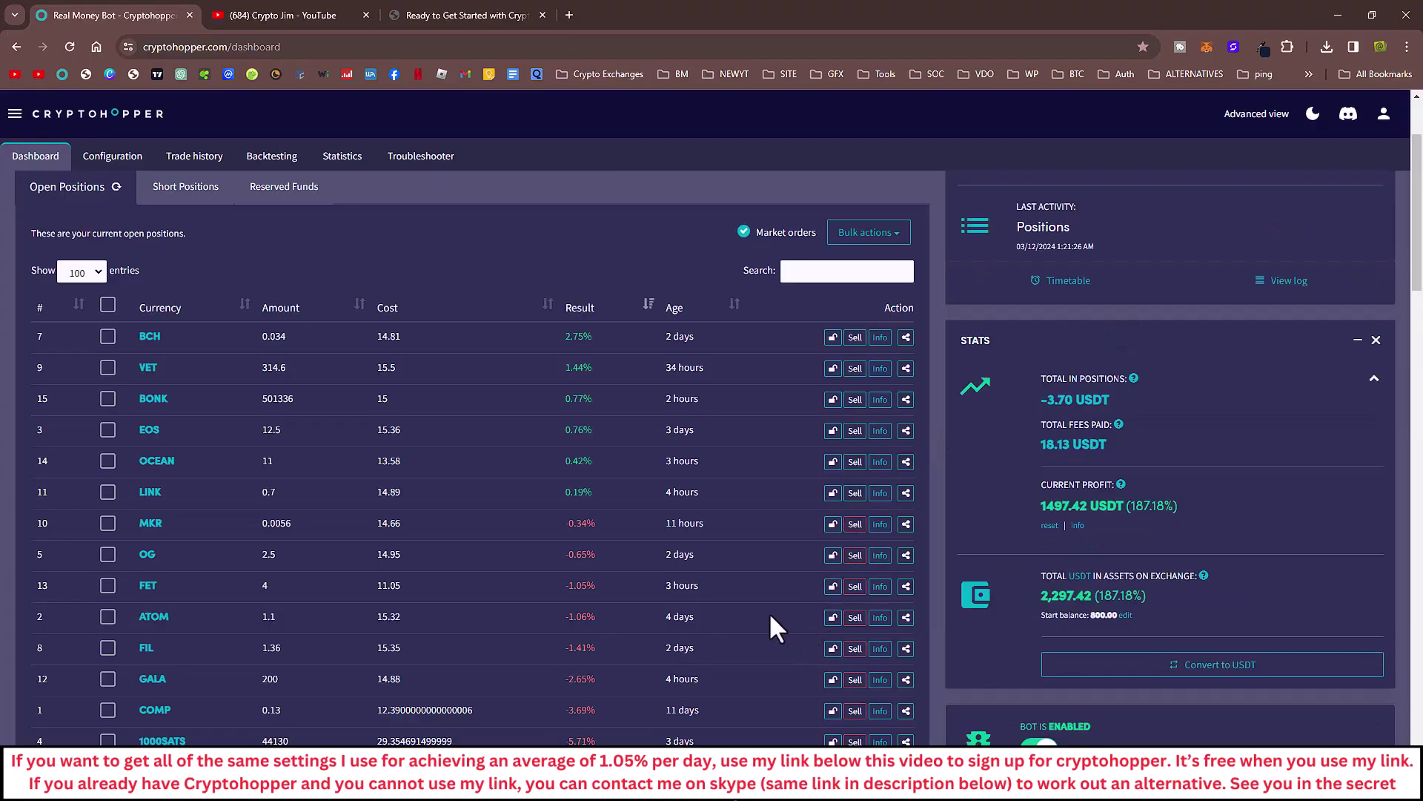
{"action": "scroll", "coordinate": [591, 556], "scroll_direction": "down", "scroll_amount": 2}
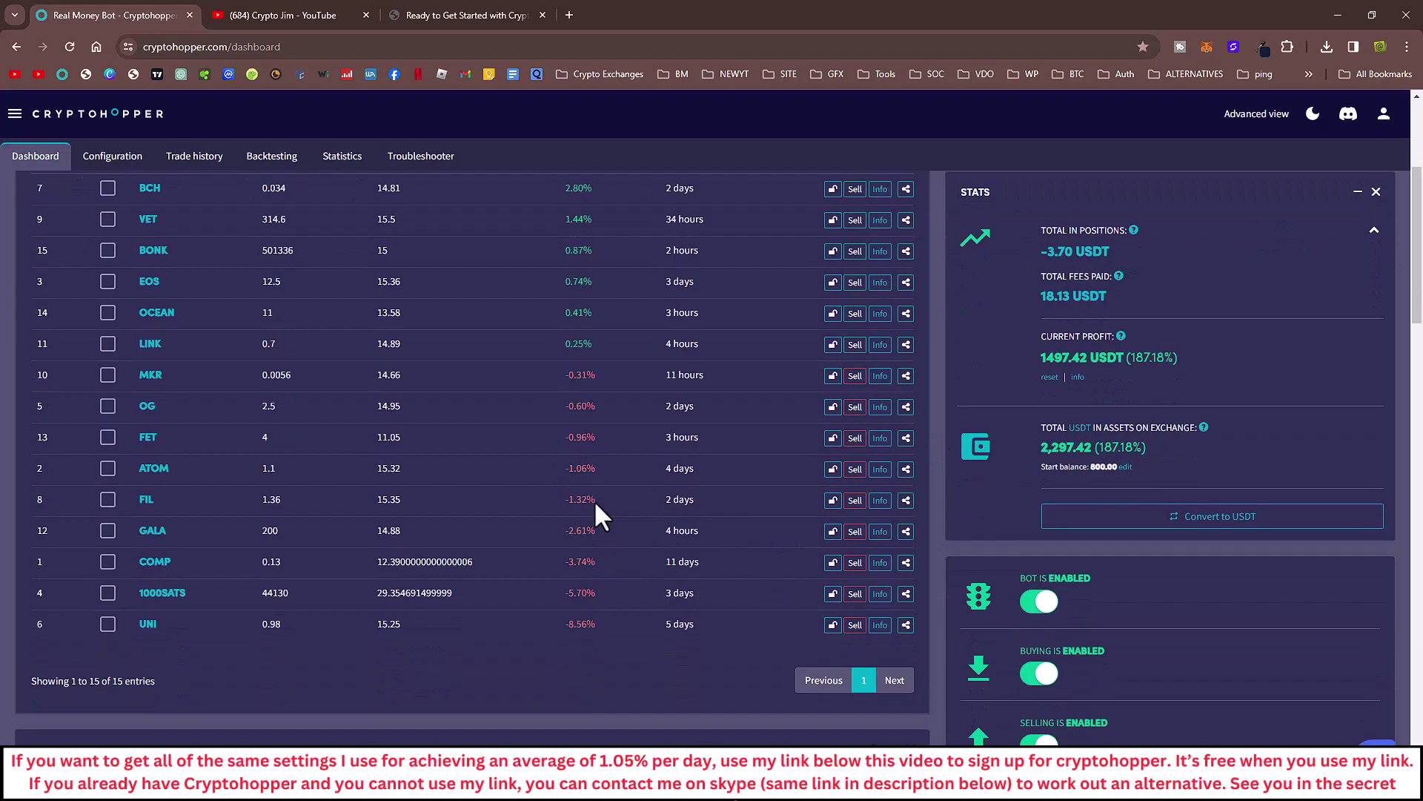
{"action": "triple_click", "coordinate": [569, 468]}
{"action": "triple_click", "coordinate": [598, 499]}
{"action": "left_click_drag", "start_coordinate": [586, 528], "coordinate": [558, 519]}
{"action": "left_click_drag", "start_coordinate": [567, 466], "coordinate": [619, 480]}
{"action": "scroll", "coordinate": [563, 623], "scroll_direction": "up", "scroll_amount": 4}
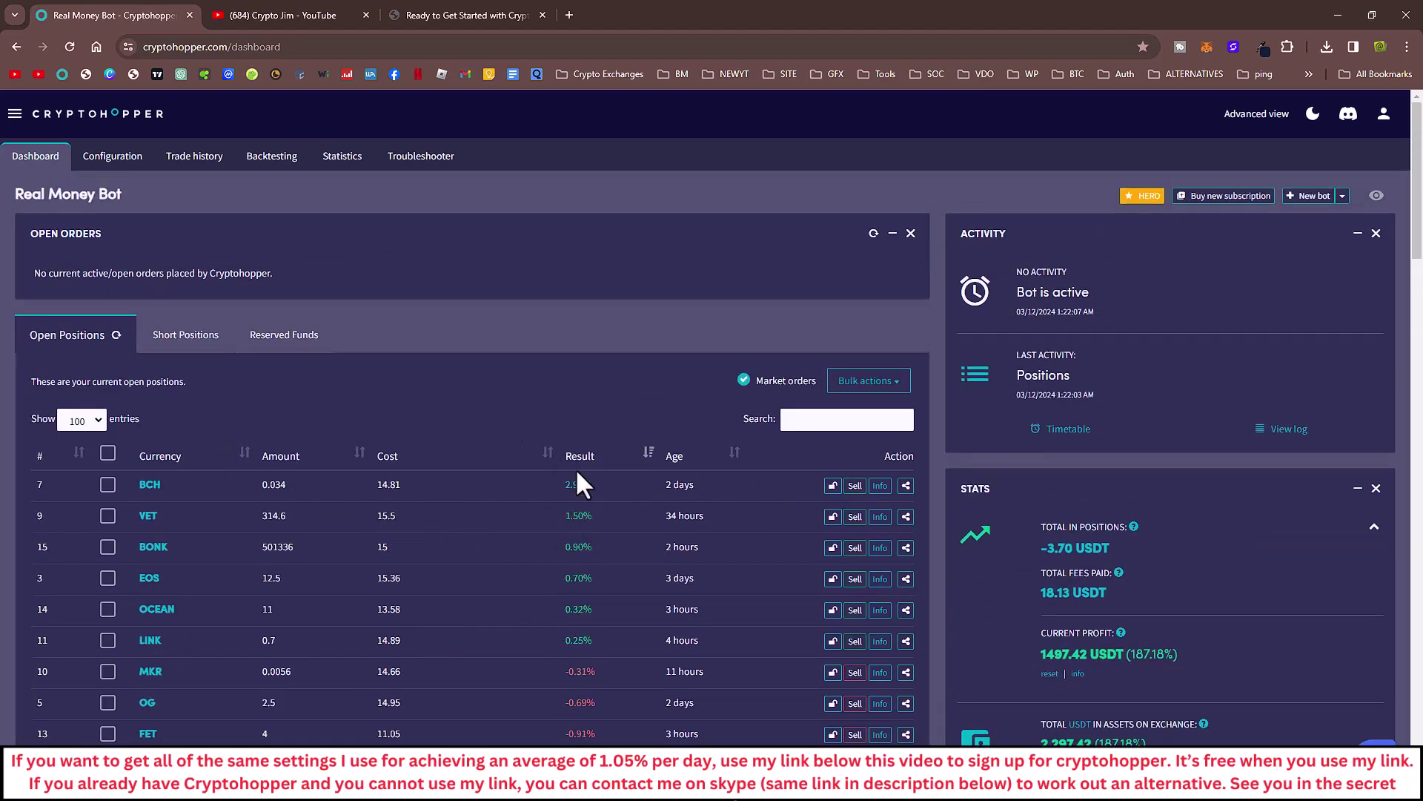
{"action": "scroll", "coordinate": [521, 481], "scroll_direction": "down", "scroll_amount": 3}
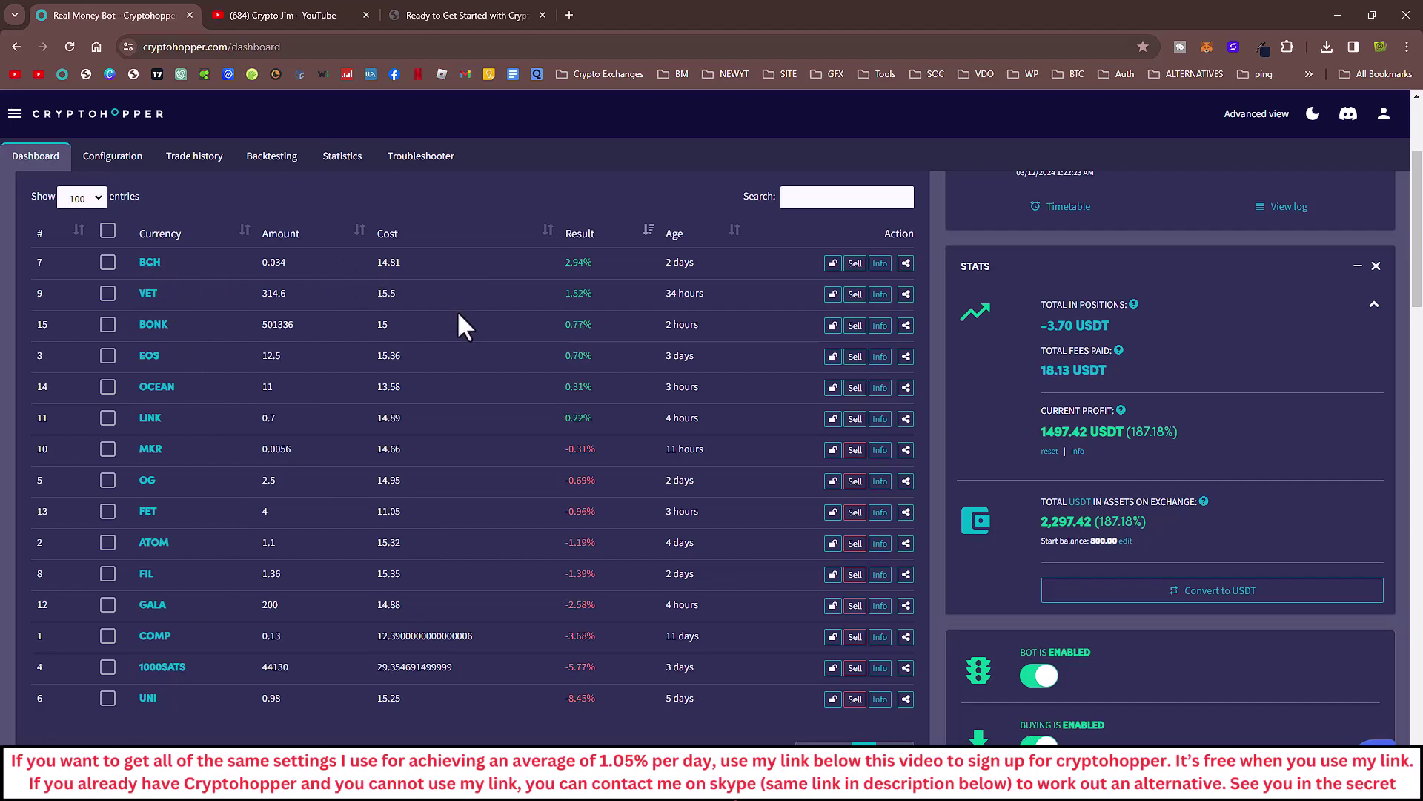
{"action": "scroll", "coordinate": [458, 313], "scroll_direction": "up", "scroll_amount": 3}
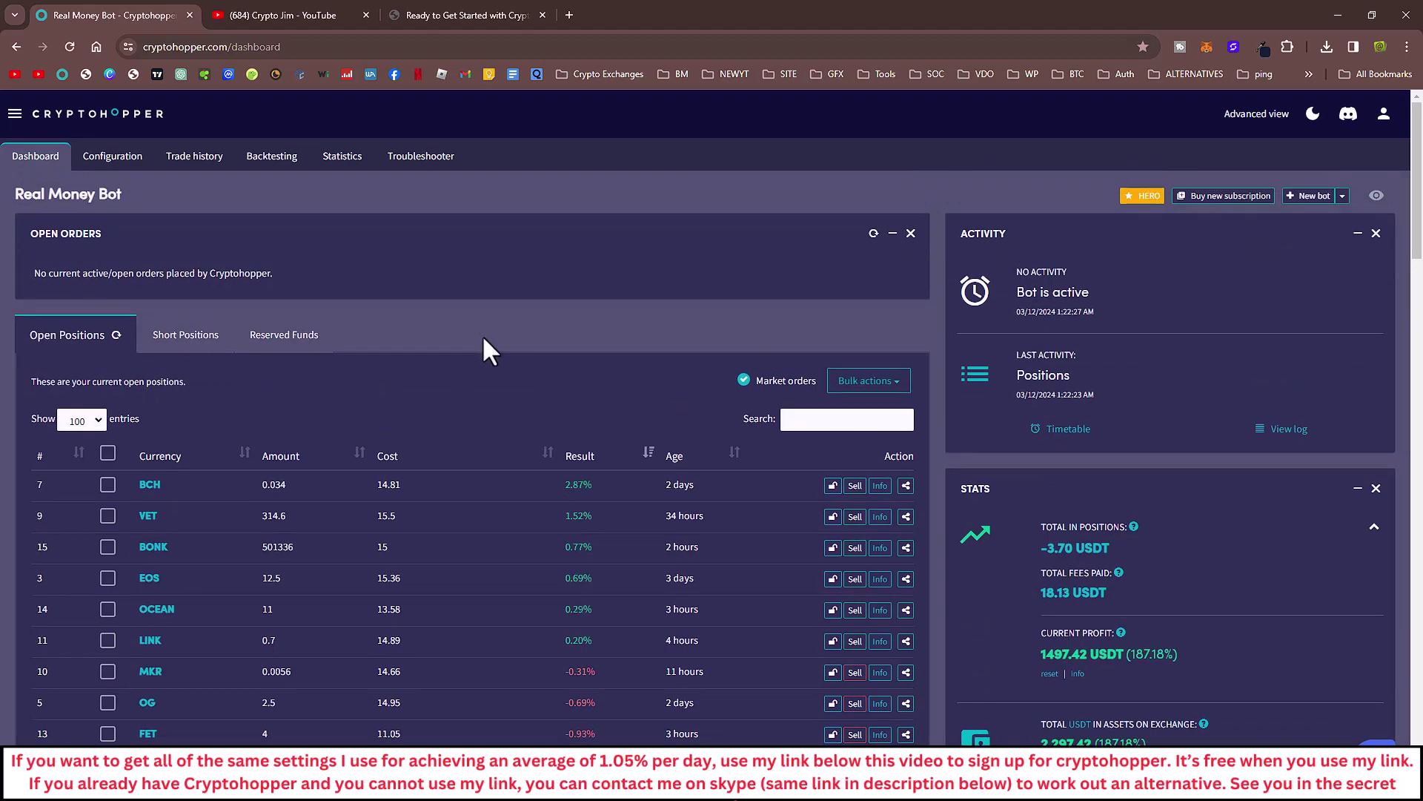
{"action": "scroll", "coordinate": [490, 356], "scroll_direction": "down", "scroll_amount": 4}
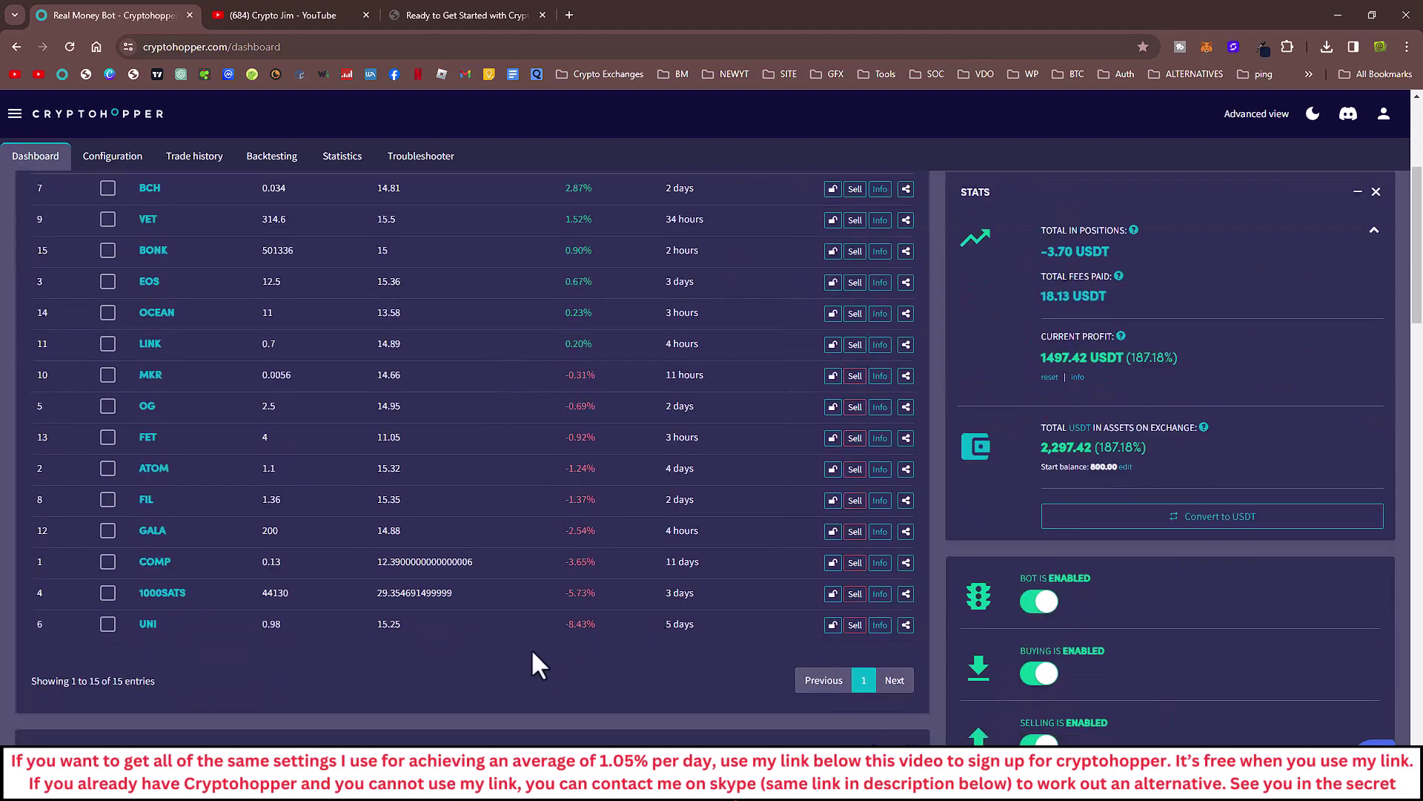
{"action": "scroll", "coordinate": [585, 622], "scroll_direction": "up", "scroll_amount": 3}
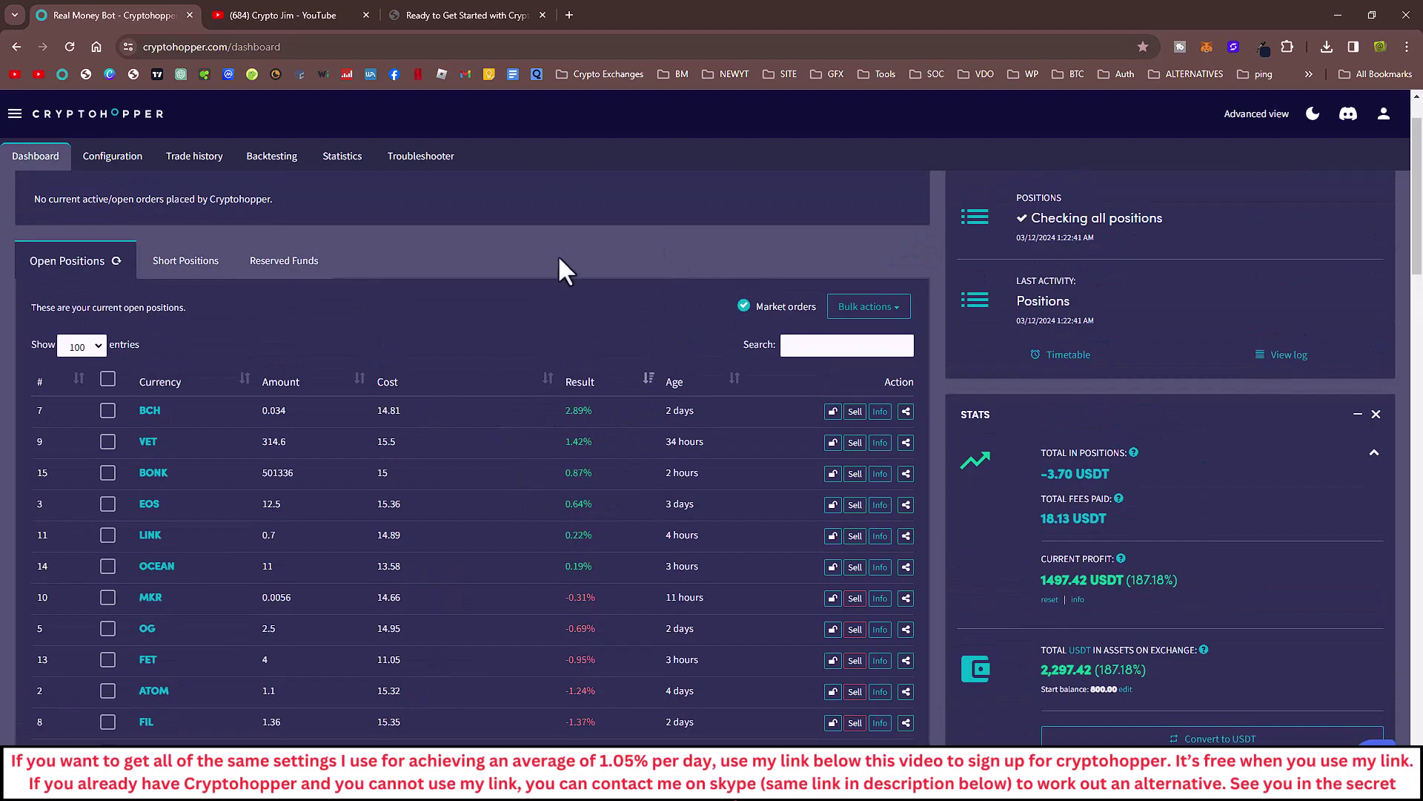
{"action": "left_click", "coordinate": [115, 157]}
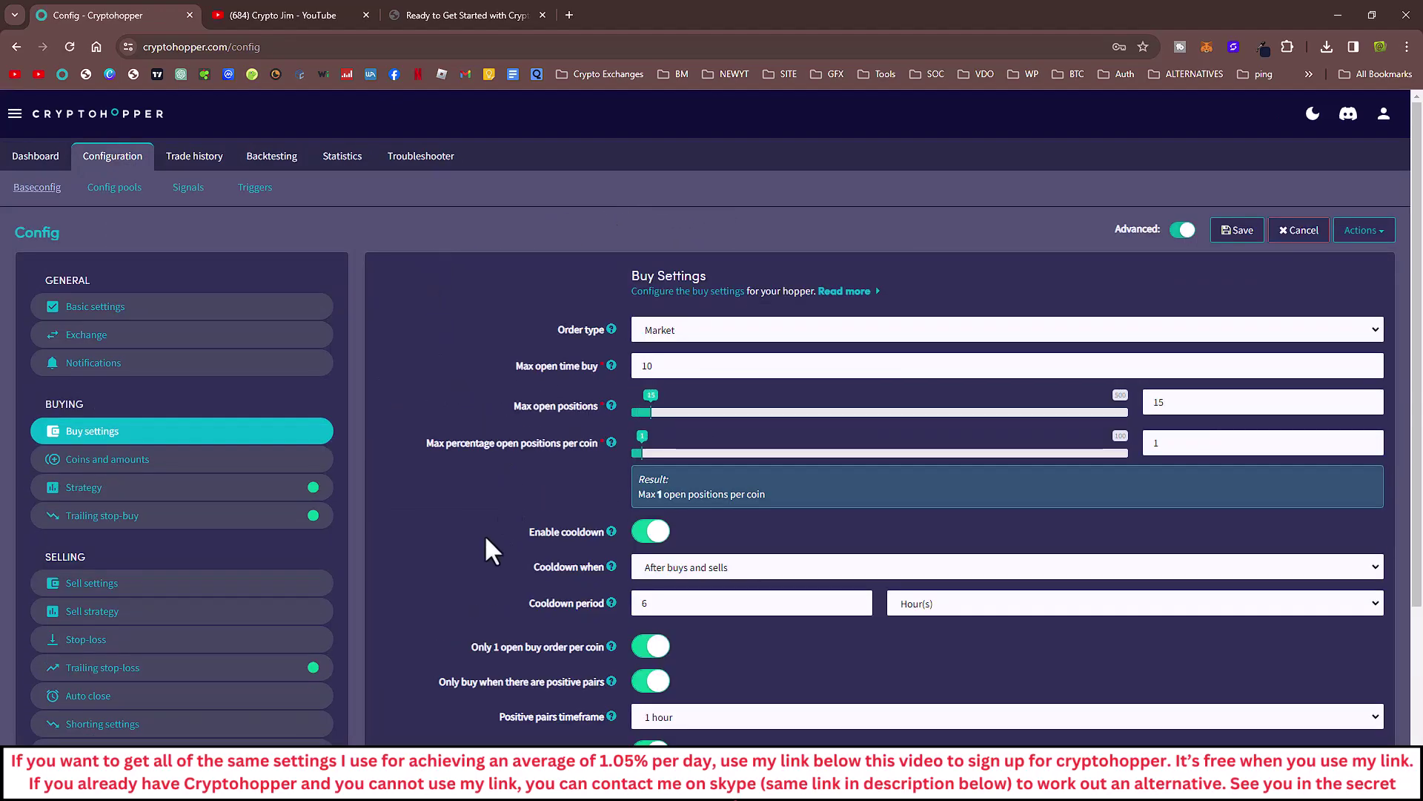
View trailing stop-loss, then DCA settings: market orders after 3 hours, 2 retries, 12.5 trigger
{"action": "left_click", "coordinate": [214, 671]}
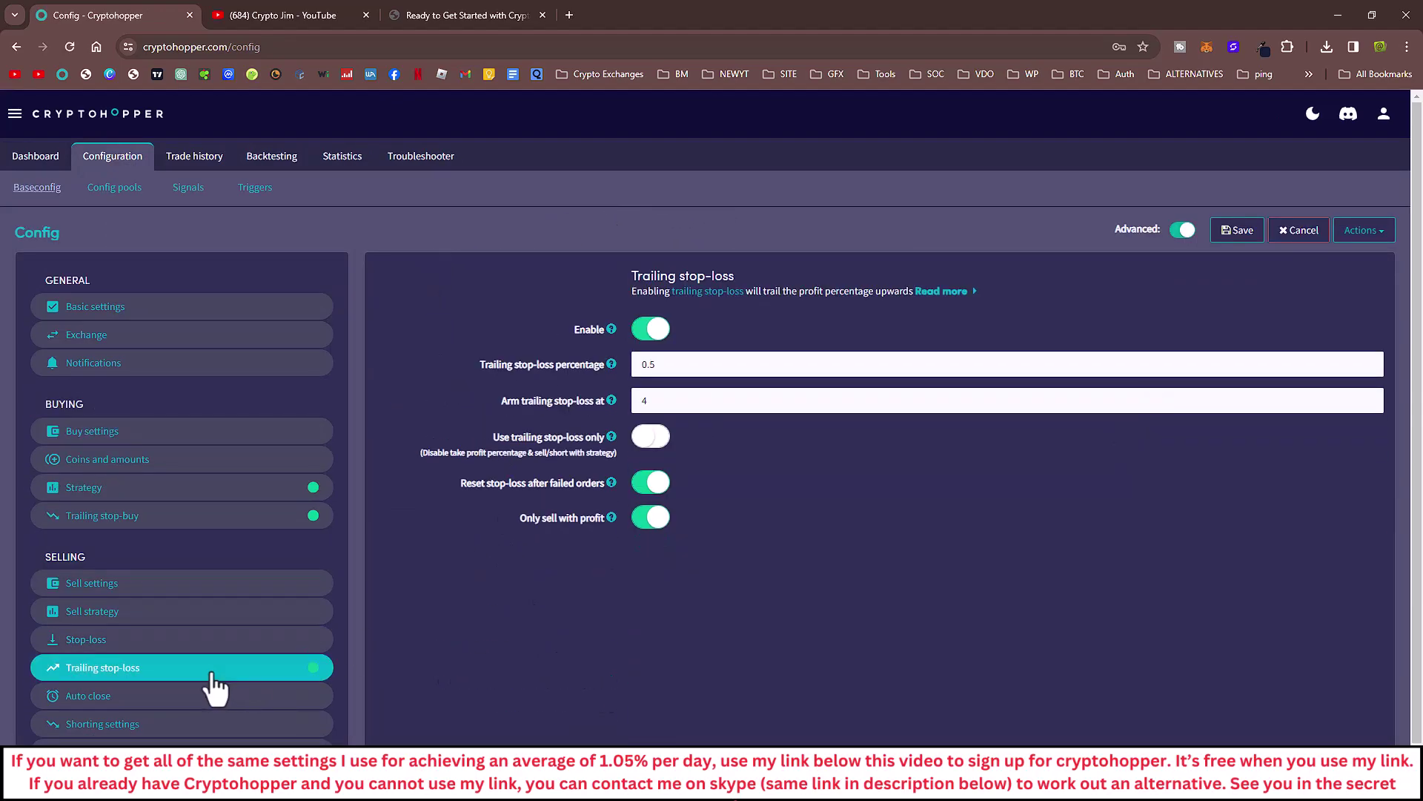
{"action": "left_click", "coordinate": [215, 742]}
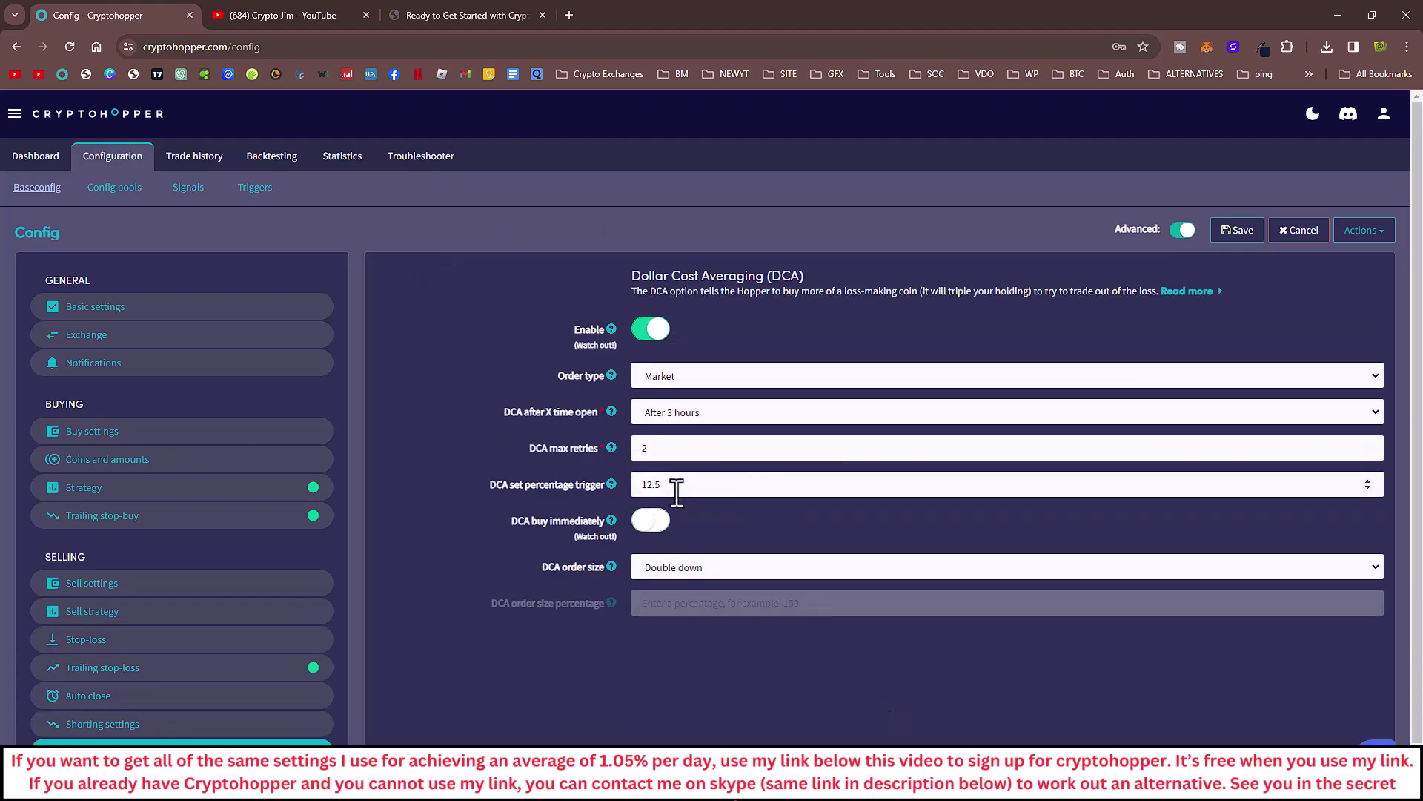
{"action": "left_click_drag", "start_coordinate": [677, 486], "coordinate": [638, 486]}
{"action": "double_click", "coordinate": [643, 448]}
{"action": "left_click", "coordinate": [486, 650]}
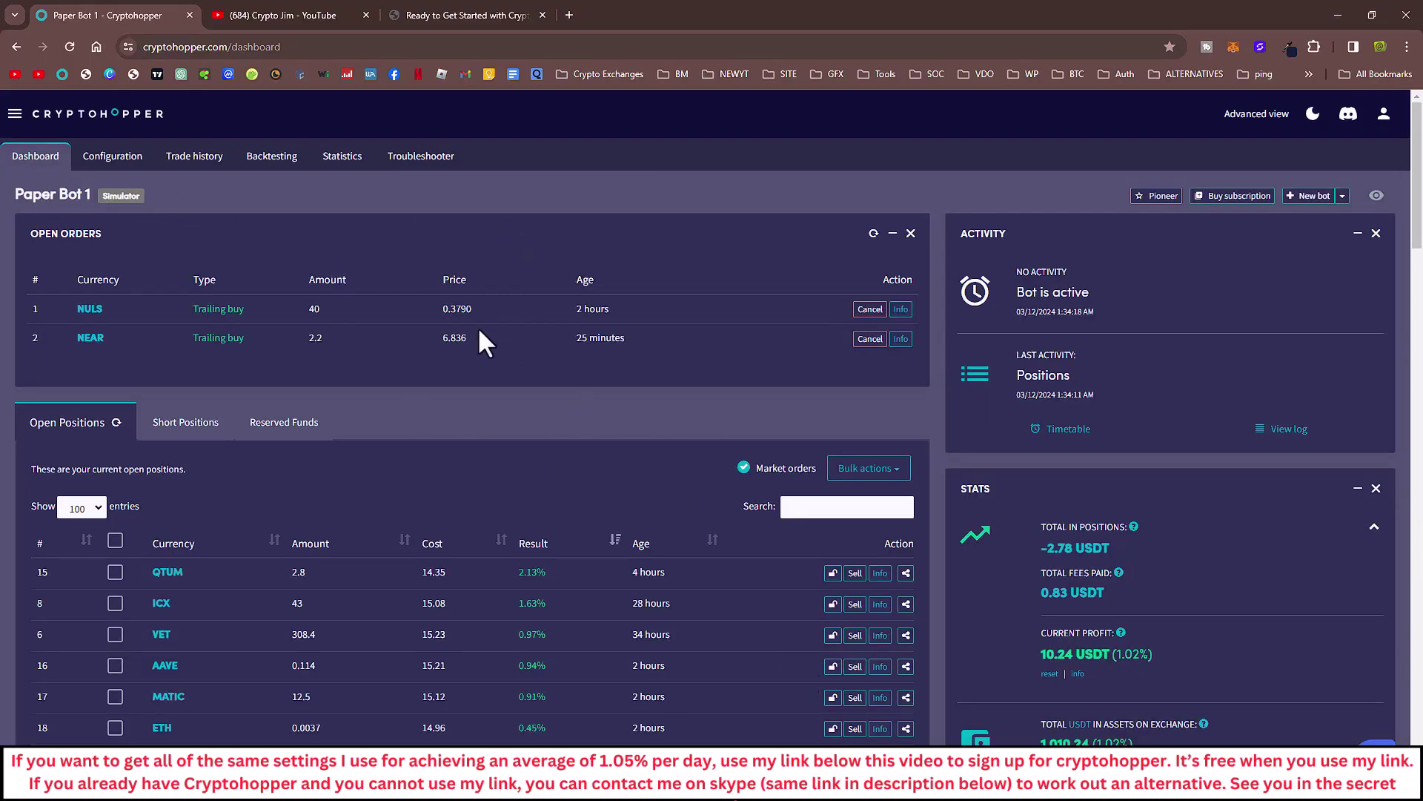
Scroll to the JASMY row at the bottom of open positions and highlight its 15.23 cost
{"action": "scroll", "coordinate": [626, 378], "scroll_direction": "down", "scroll_amount": 1}
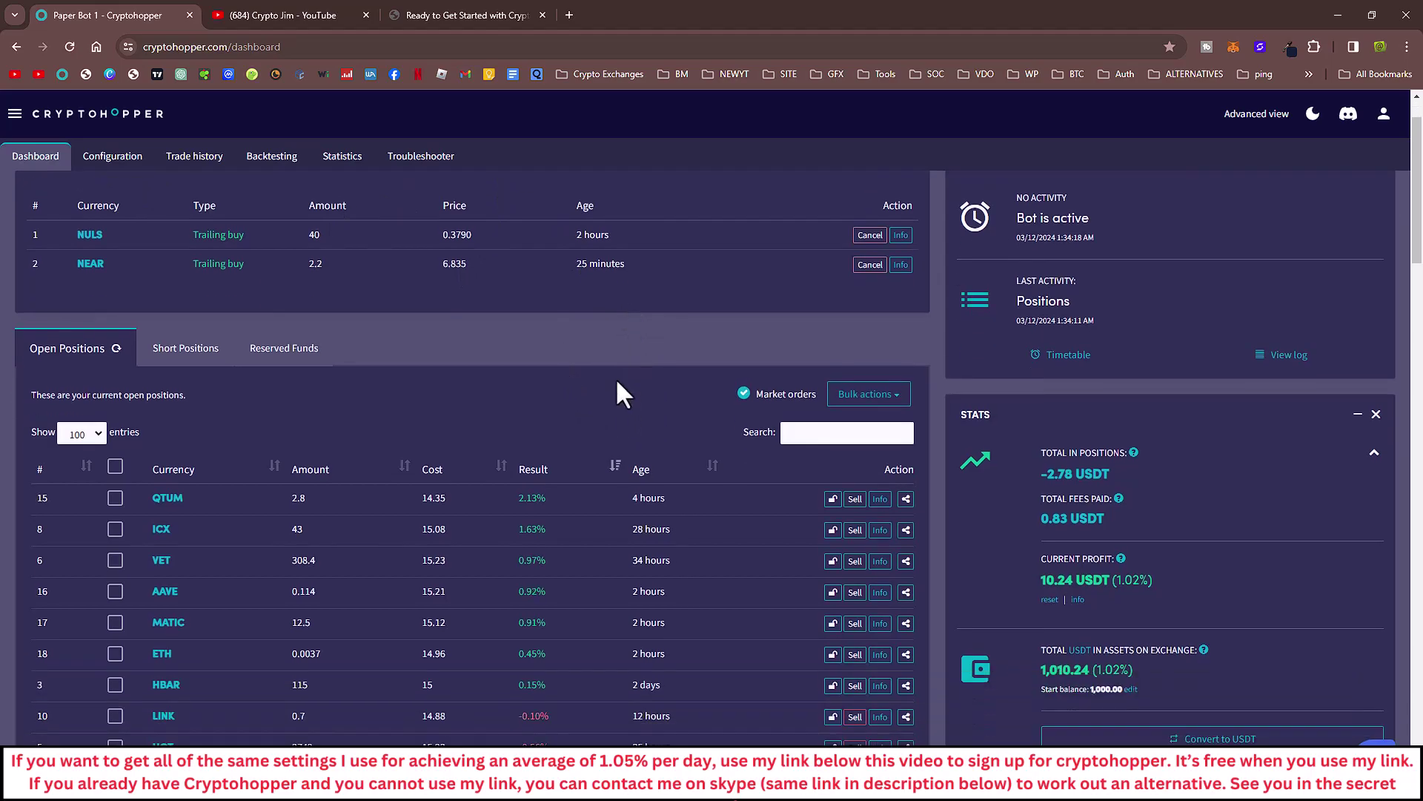
{"action": "scroll", "coordinate": [582, 415], "scroll_direction": "down", "scroll_amount": 7}
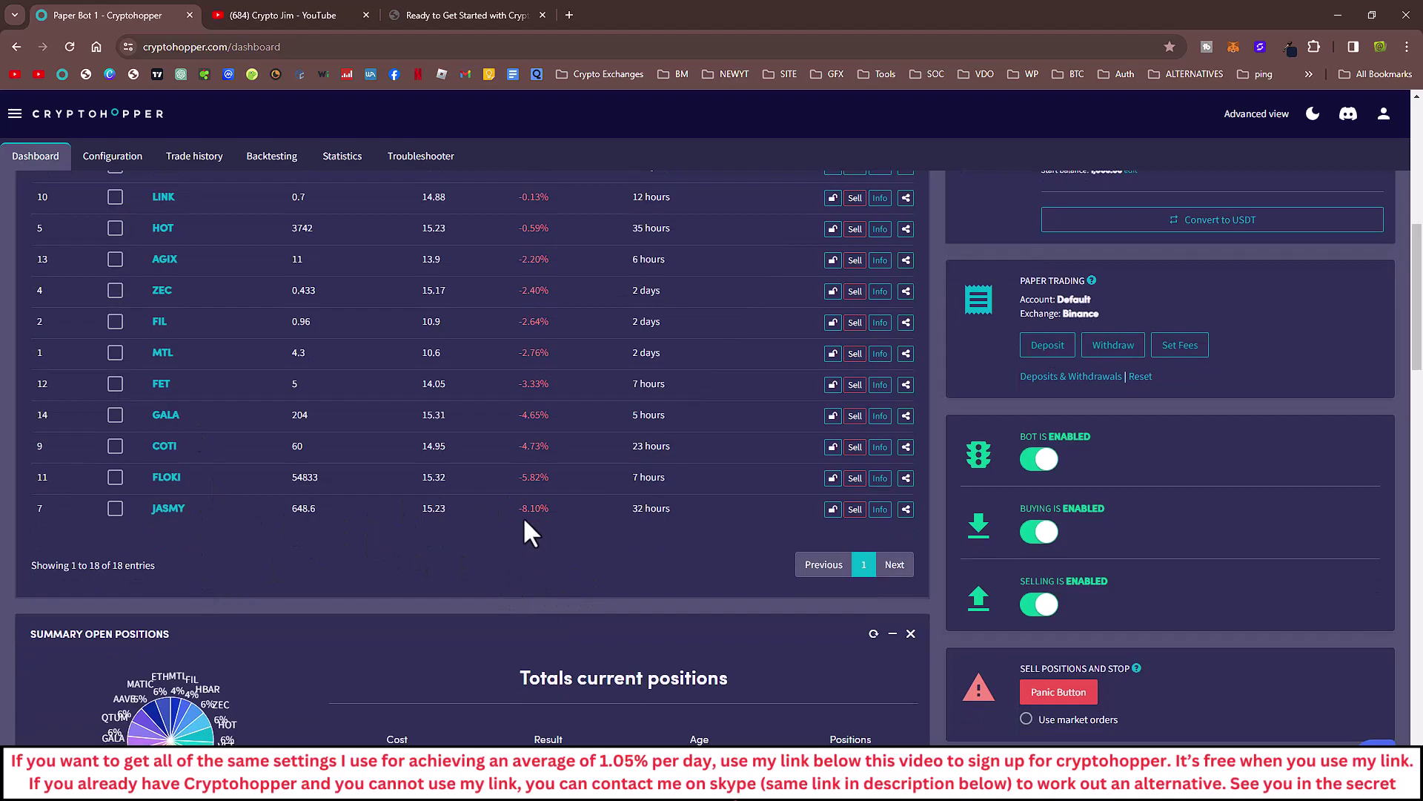
{"action": "double_click", "coordinate": [435, 513]}
{"action": "scroll", "coordinate": [422, 531], "scroll_direction": "up", "scroll_amount": 1}
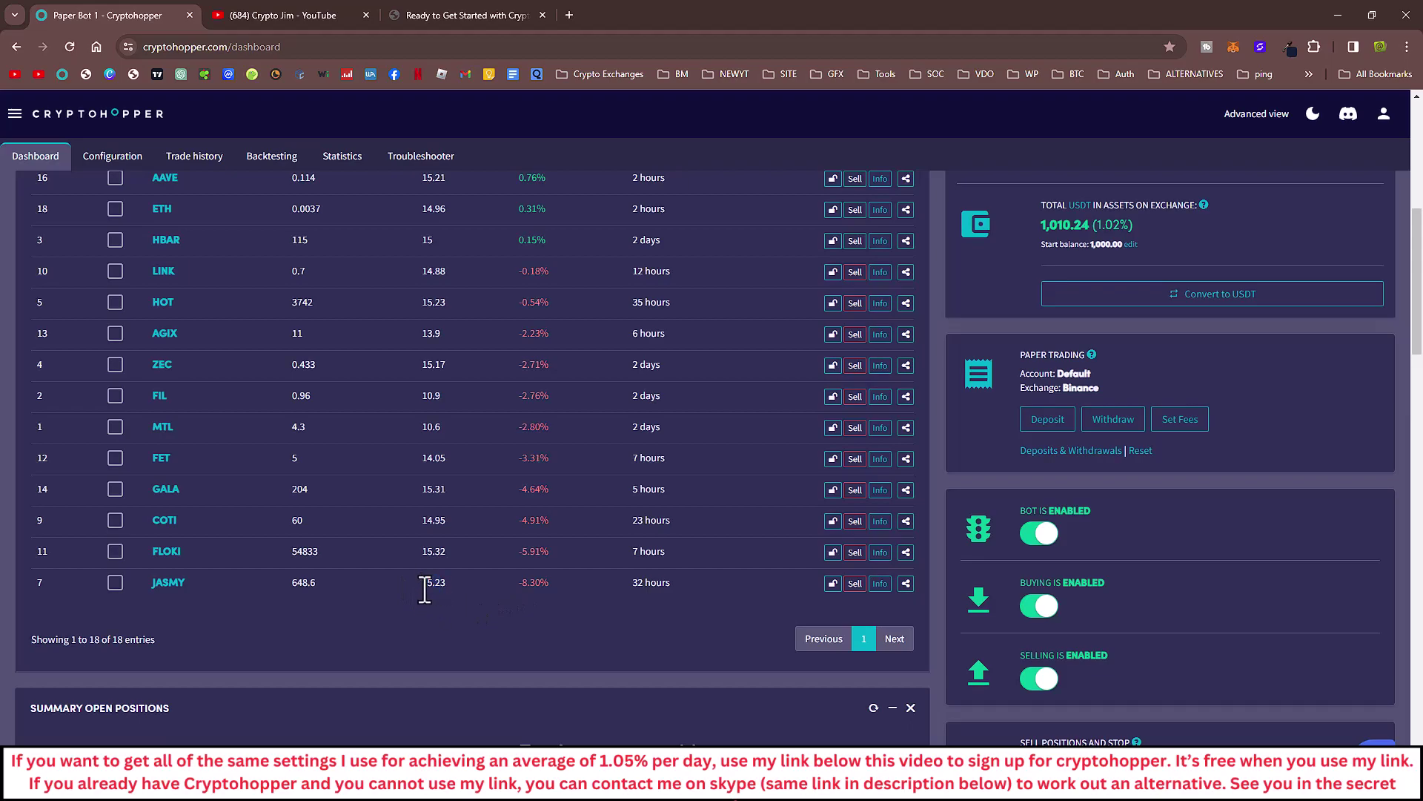
{"action": "left_click_drag", "start_coordinate": [421, 585], "coordinate": [450, 590]}
Reserve the JASMY position's funds from its detail window, leaving 17 open positions
{"action": "left_click", "coordinate": [881, 585]}
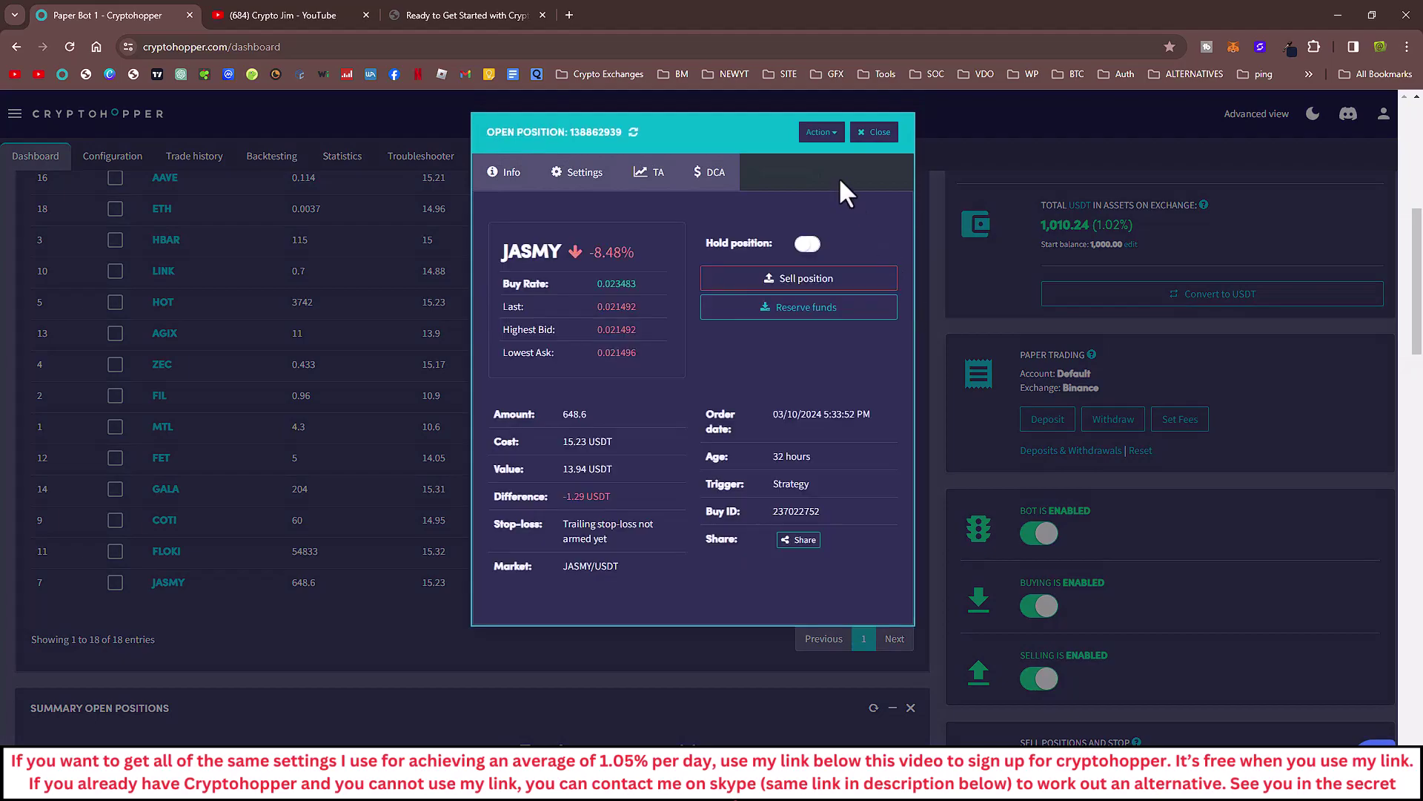
{"action": "left_click", "coordinate": [821, 133]}
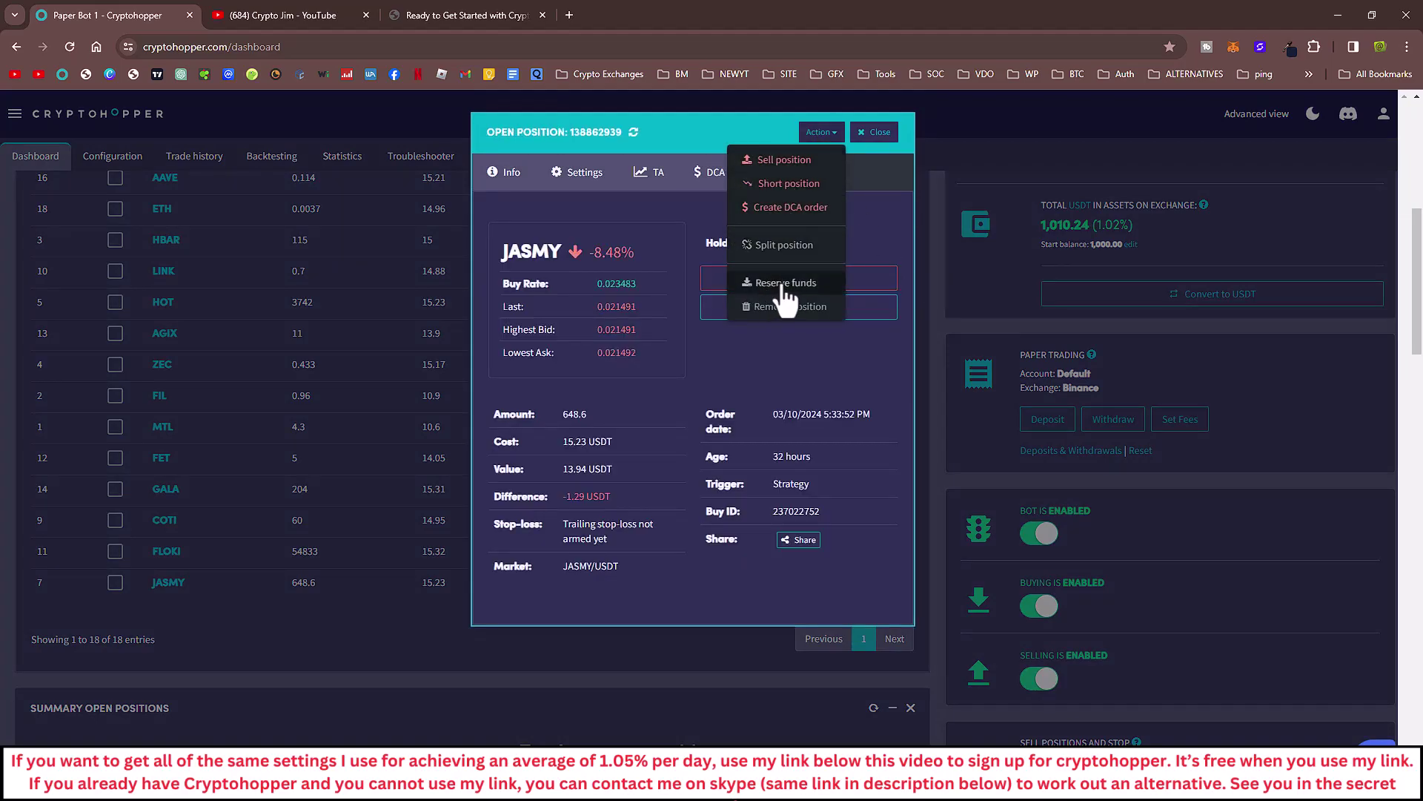
{"action": "left_click", "coordinate": [798, 377]}
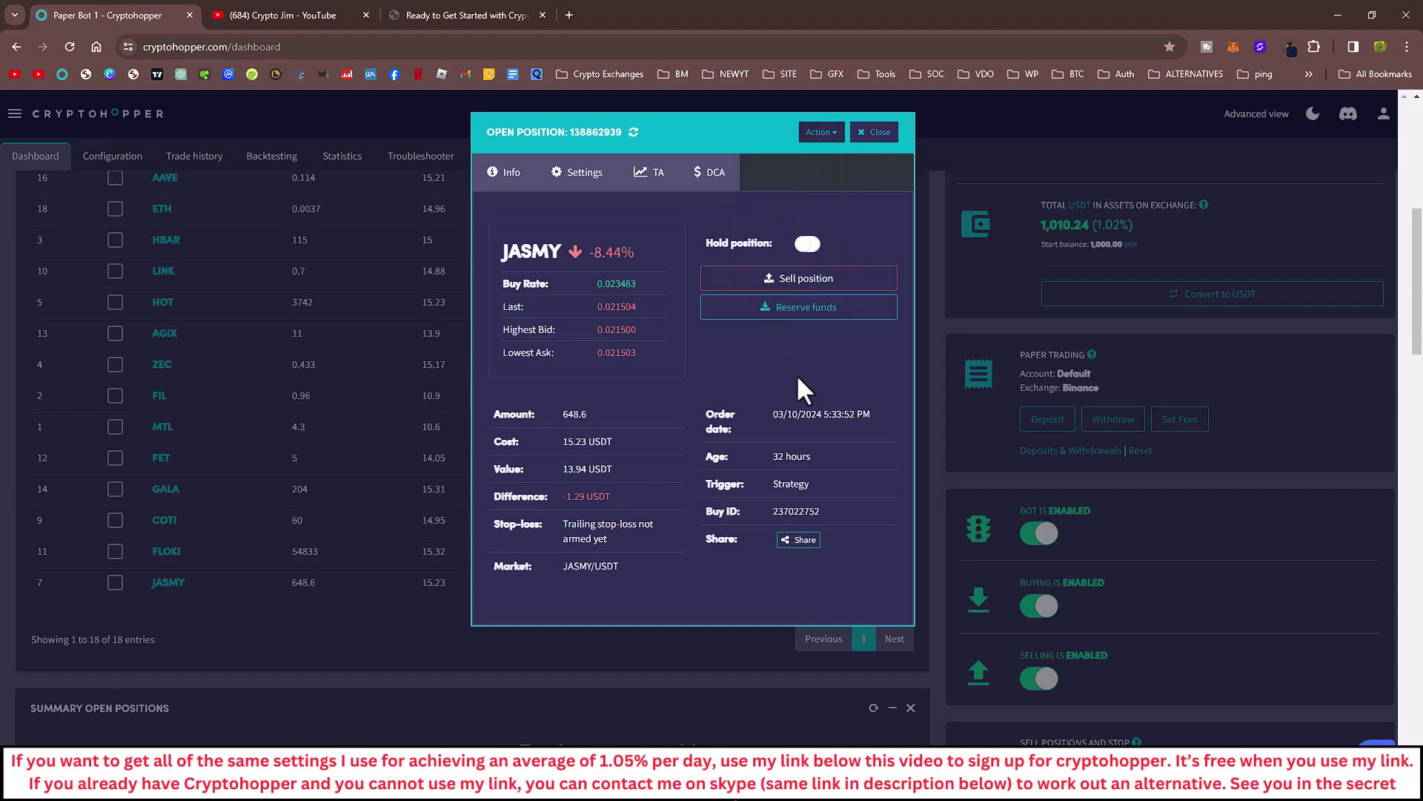
{"action": "left_click", "coordinate": [795, 311]}
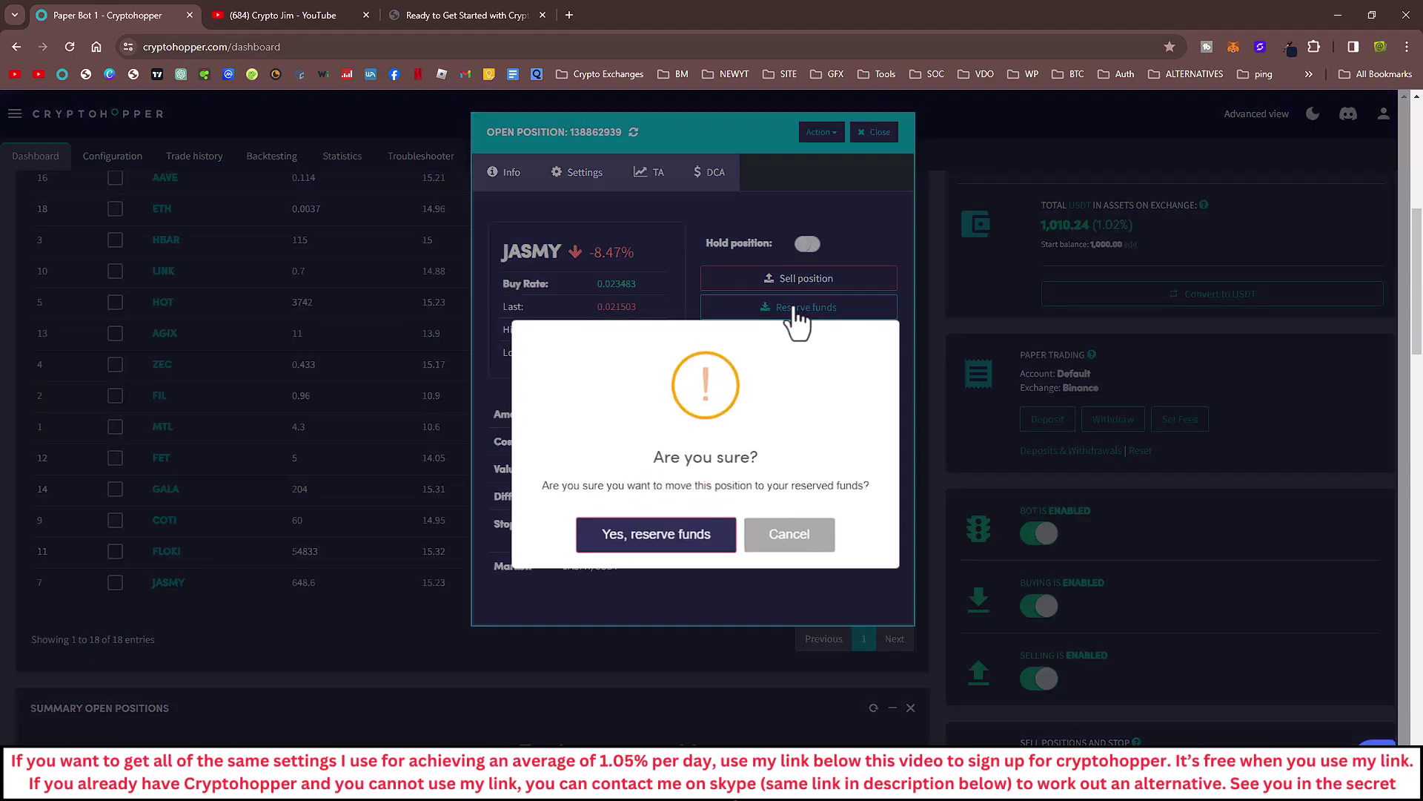
{"action": "left_click", "coordinate": [656, 533]}
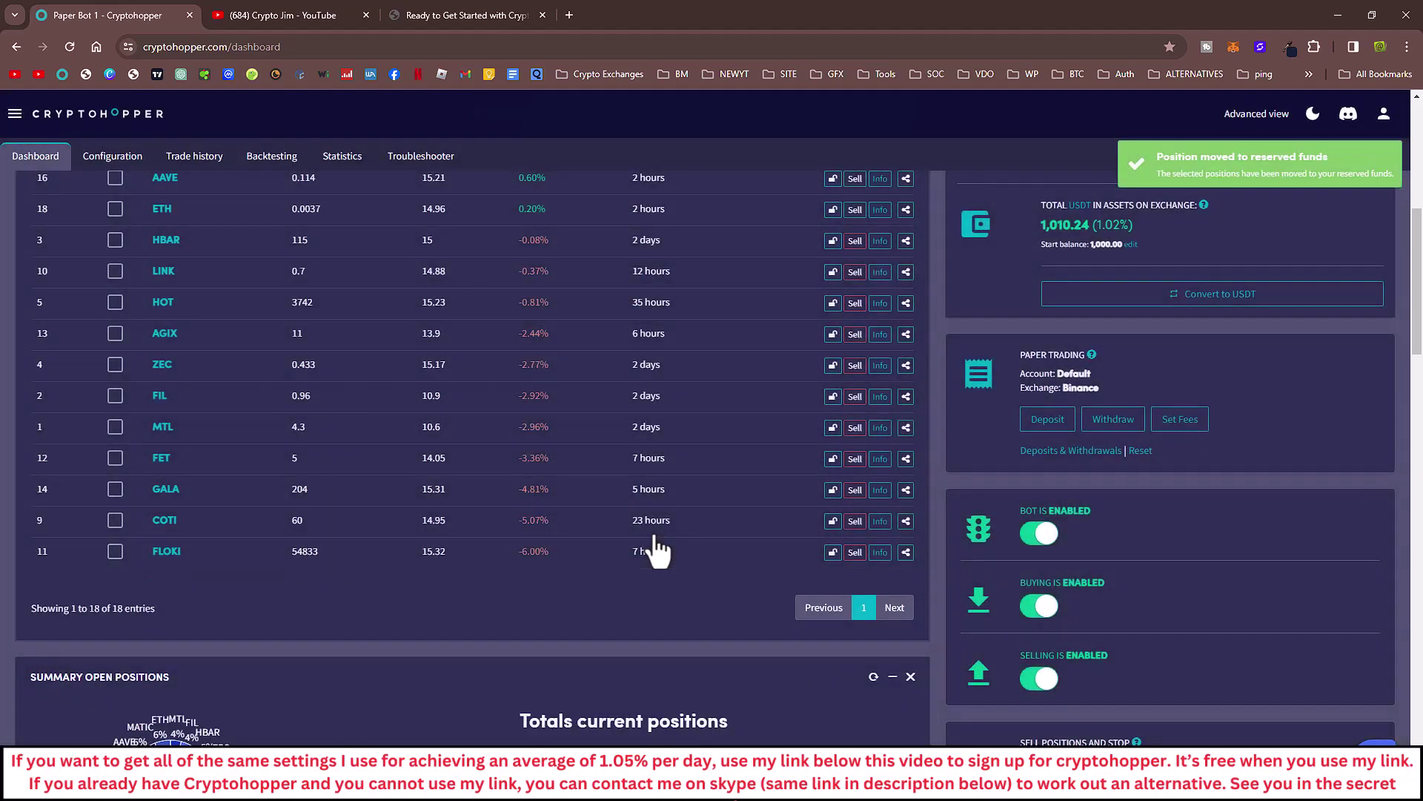
{"action": "scroll", "coordinate": [588, 546], "scroll_direction": "down", "scroll_amount": 5}
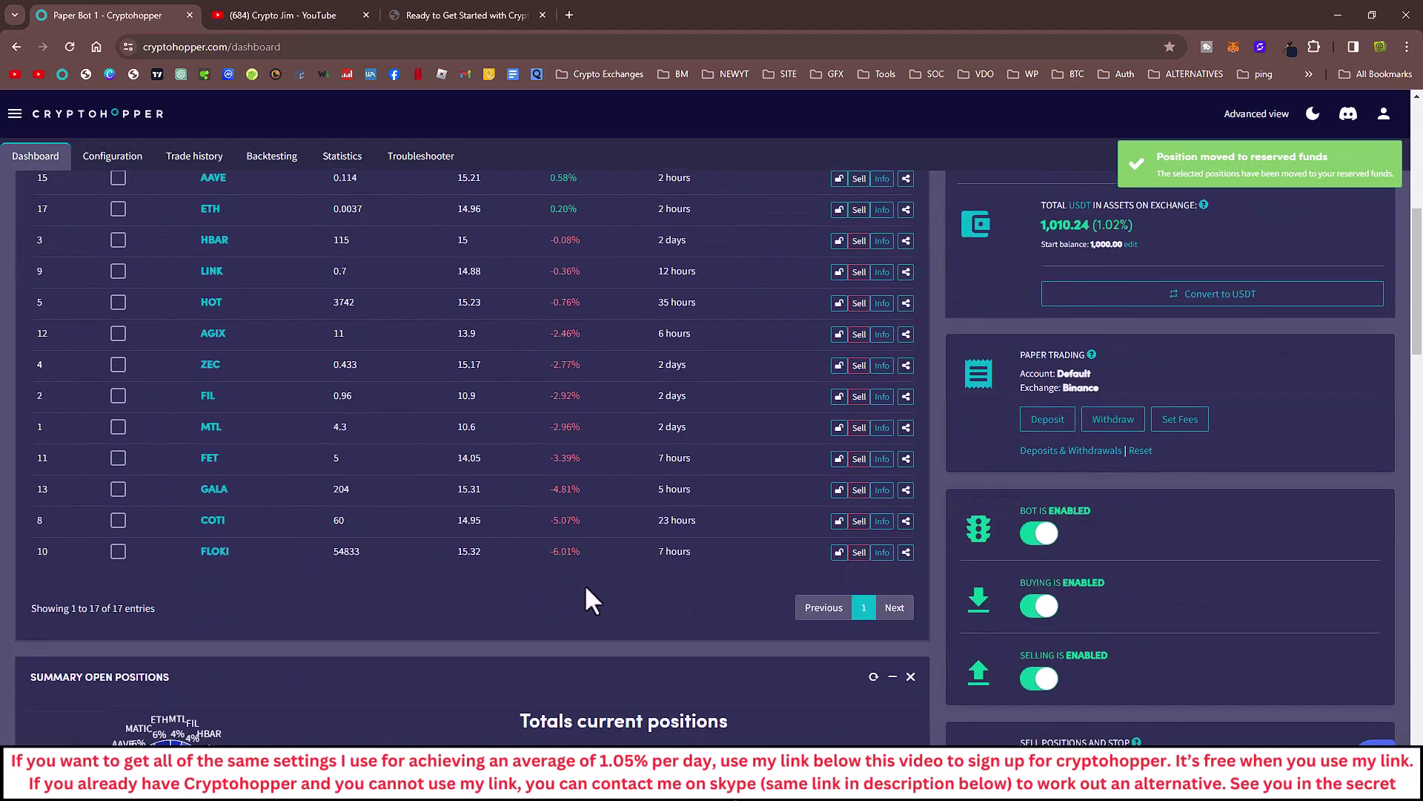
{"action": "scroll", "coordinate": [584, 584], "scroll_direction": "up", "scroll_amount": 7}
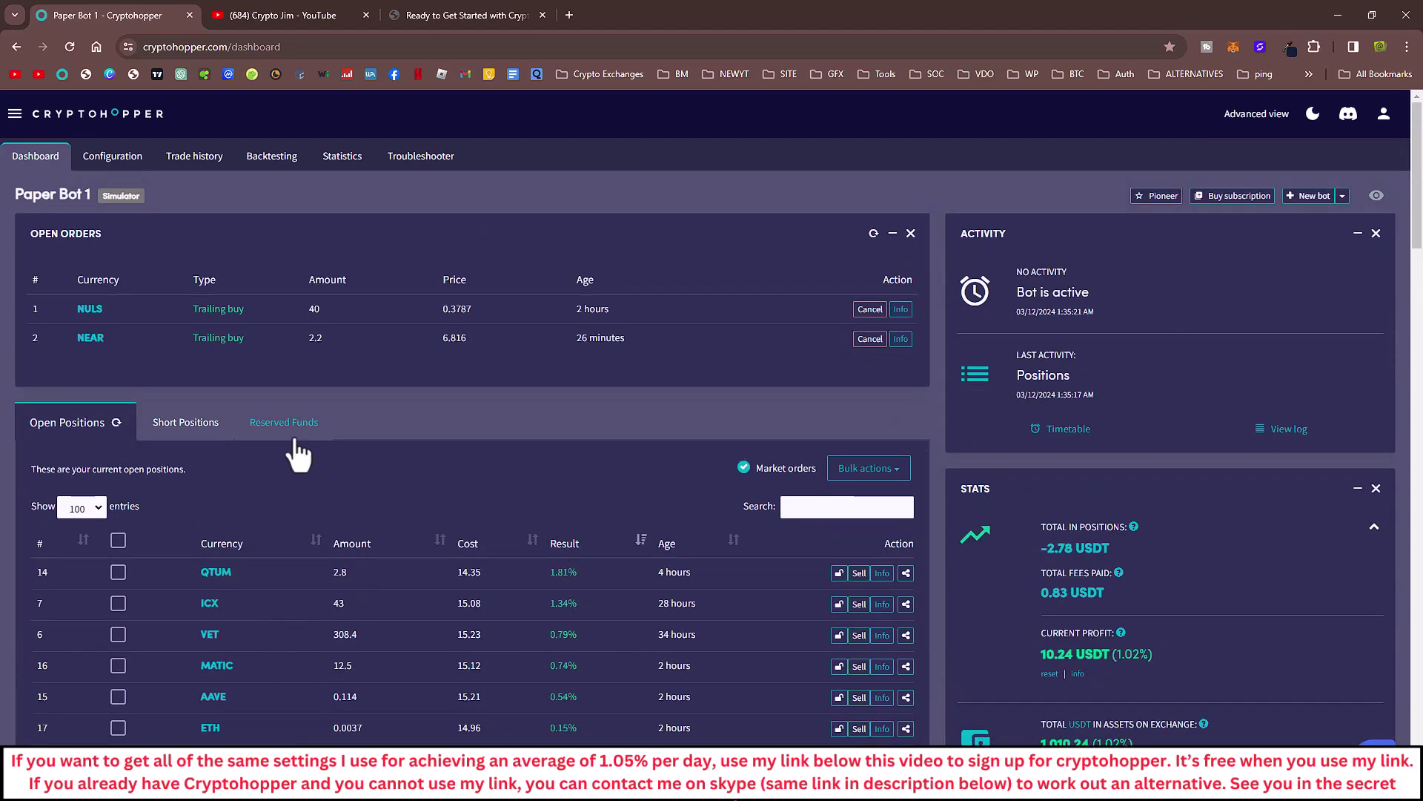
{"action": "left_click", "coordinate": [284, 423]}
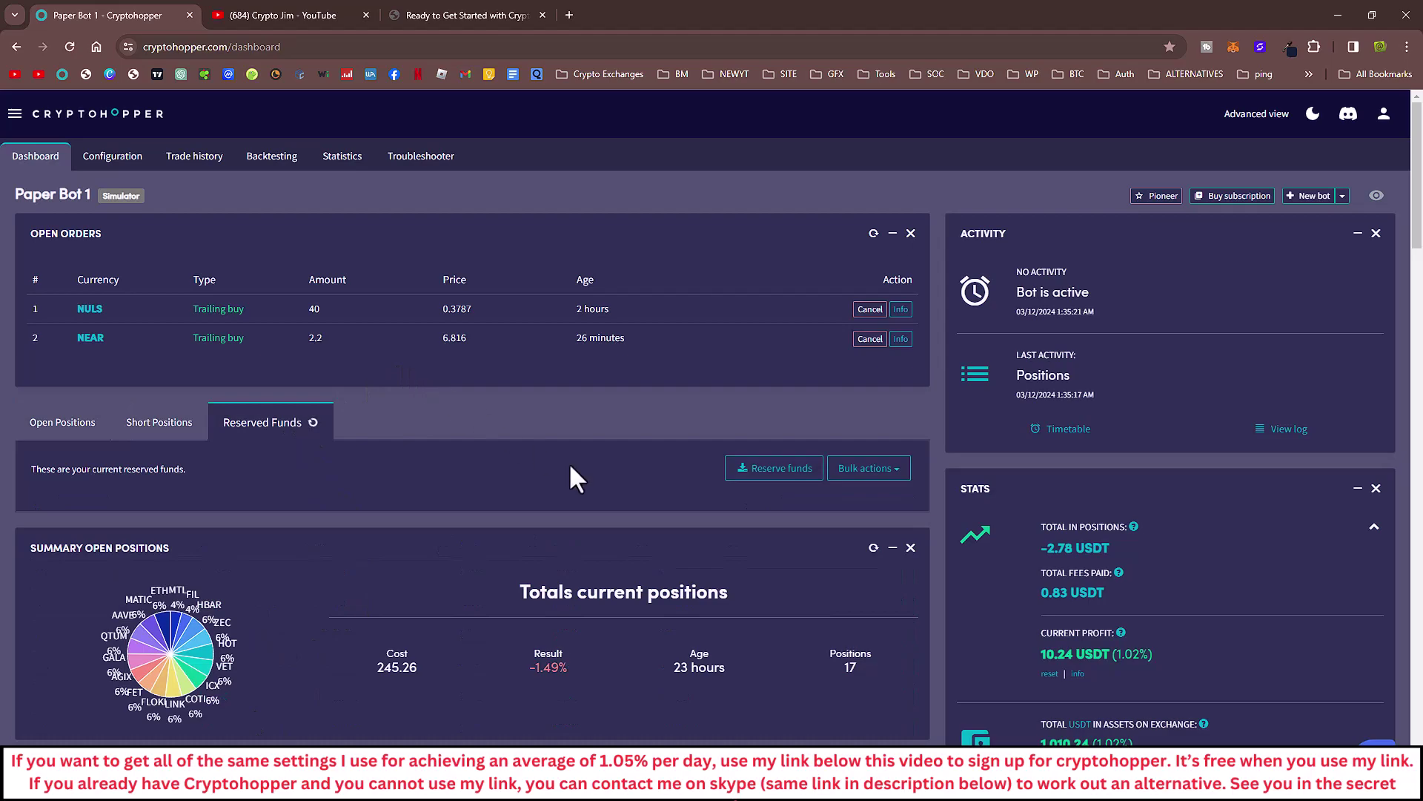
{"action": "scroll", "coordinate": [568, 463], "scroll_direction": "down", "scroll_amount": 3}
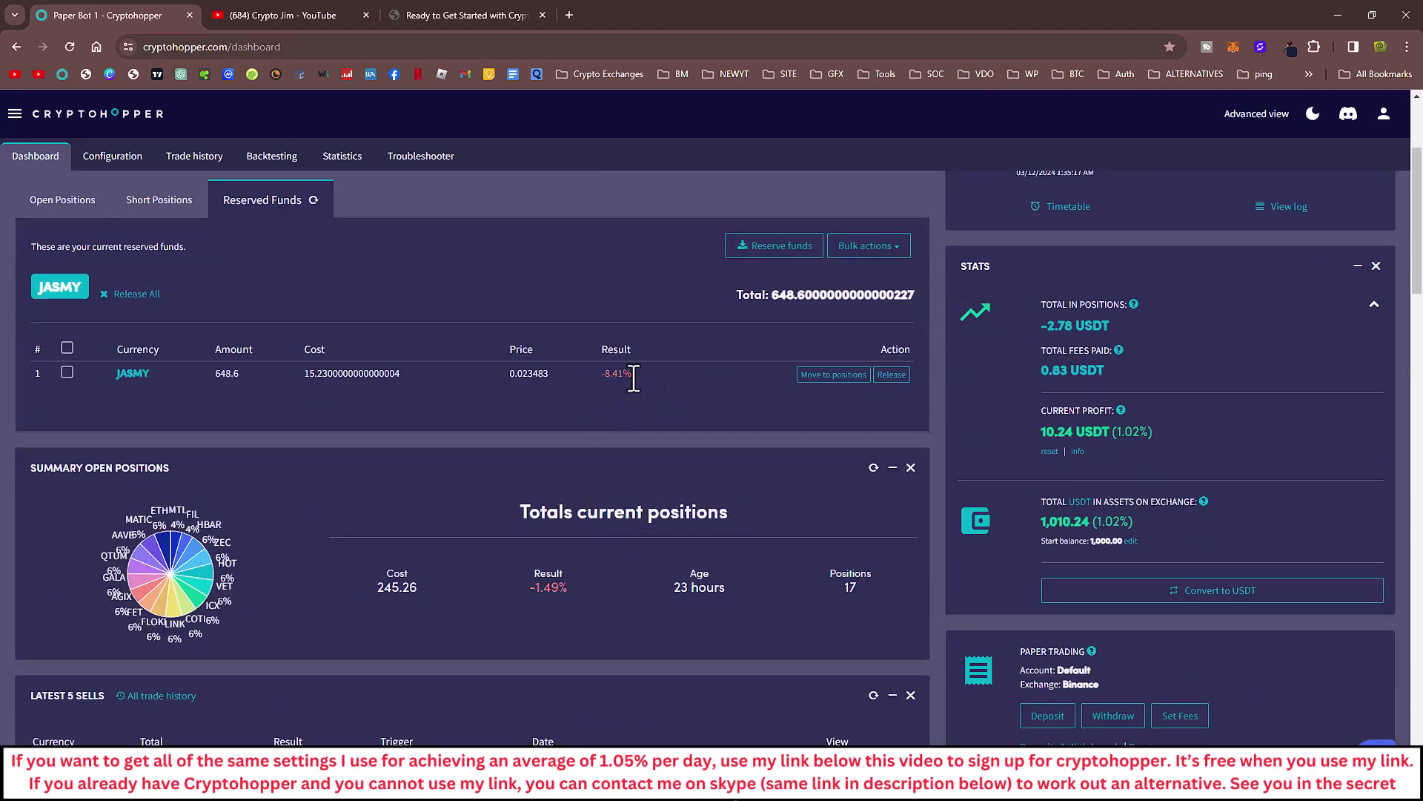
{"action": "left_click_drag", "start_coordinate": [634, 377], "coordinate": [600, 371]}
{"action": "scroll", "coordinate": [518, 434], "scroll_direction": "up", "scroll_amount": 3}
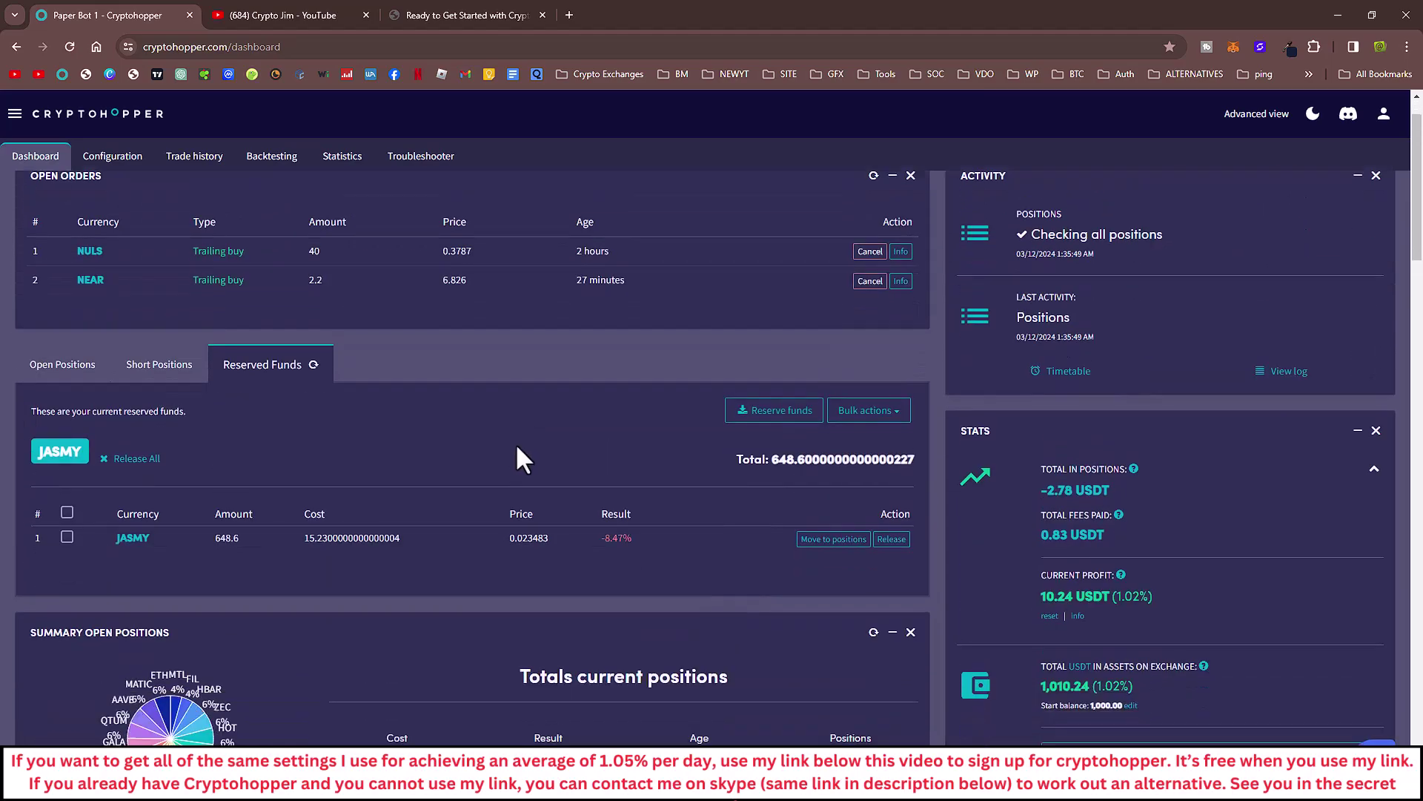
{"action": "scroll", "coordinate": [514, 443], "scroll_direction": "down", "scroll_amount": 3}
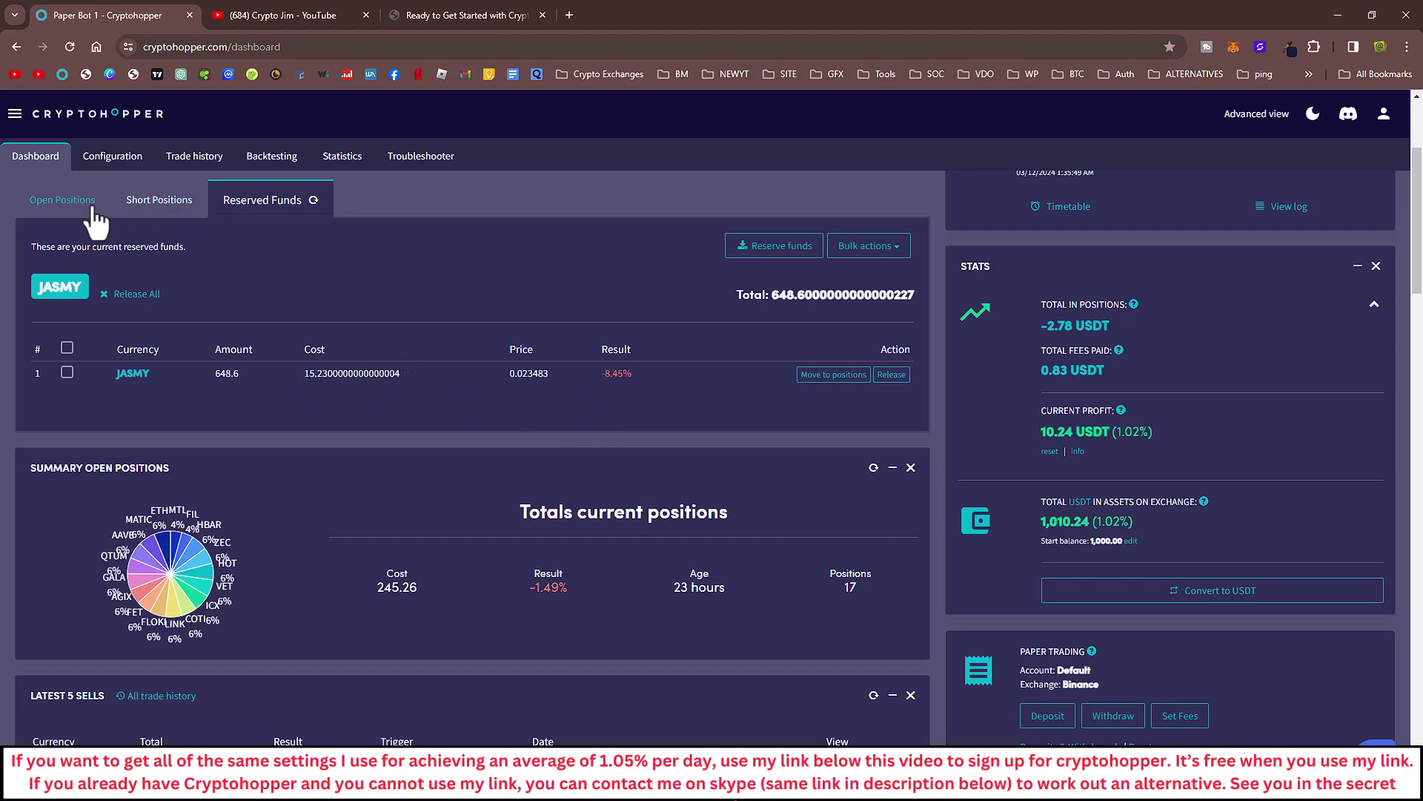
{"action": "left_click", "coordinate": [62, 200]}
{"action": "scroll", "coordinate": [445, 481], "scroll_direction": "down", "scroll_amount": 4}
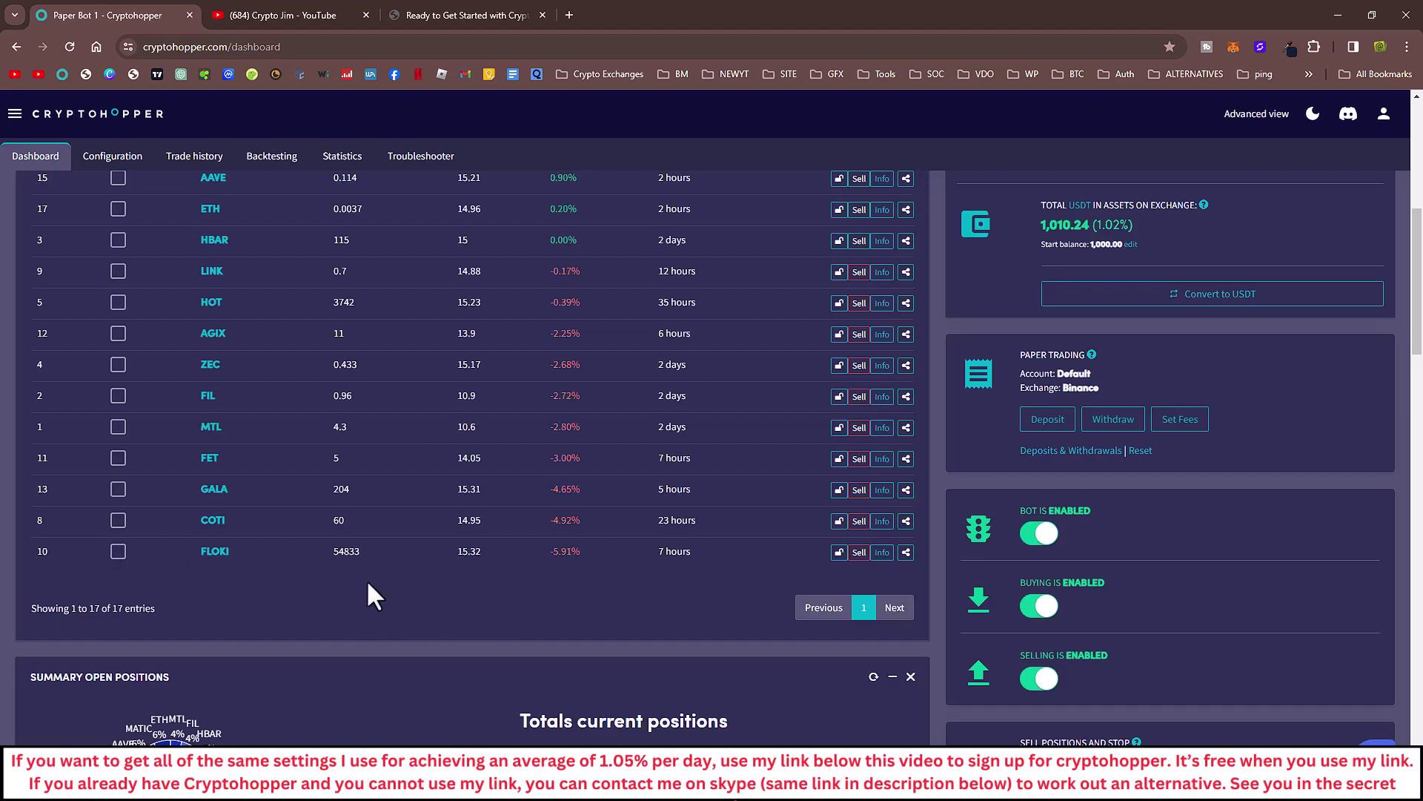
{"action": "scroll", "coordinate": [368, 583], "scroll_direction": "up", "scroll_amount": 4}
{"action": "scroll", "coordinate": [367, 583], "scroll_direction": "down", "scroll_amount": 4}
{"action": "scroll", "coordinate": [368, 583], "scroll_direction": "up", "scroll_amount": 3}
{"action": "scroll", "coordinate": [366, 583], "scroll_direction": "down", "scroll_amount": 4}
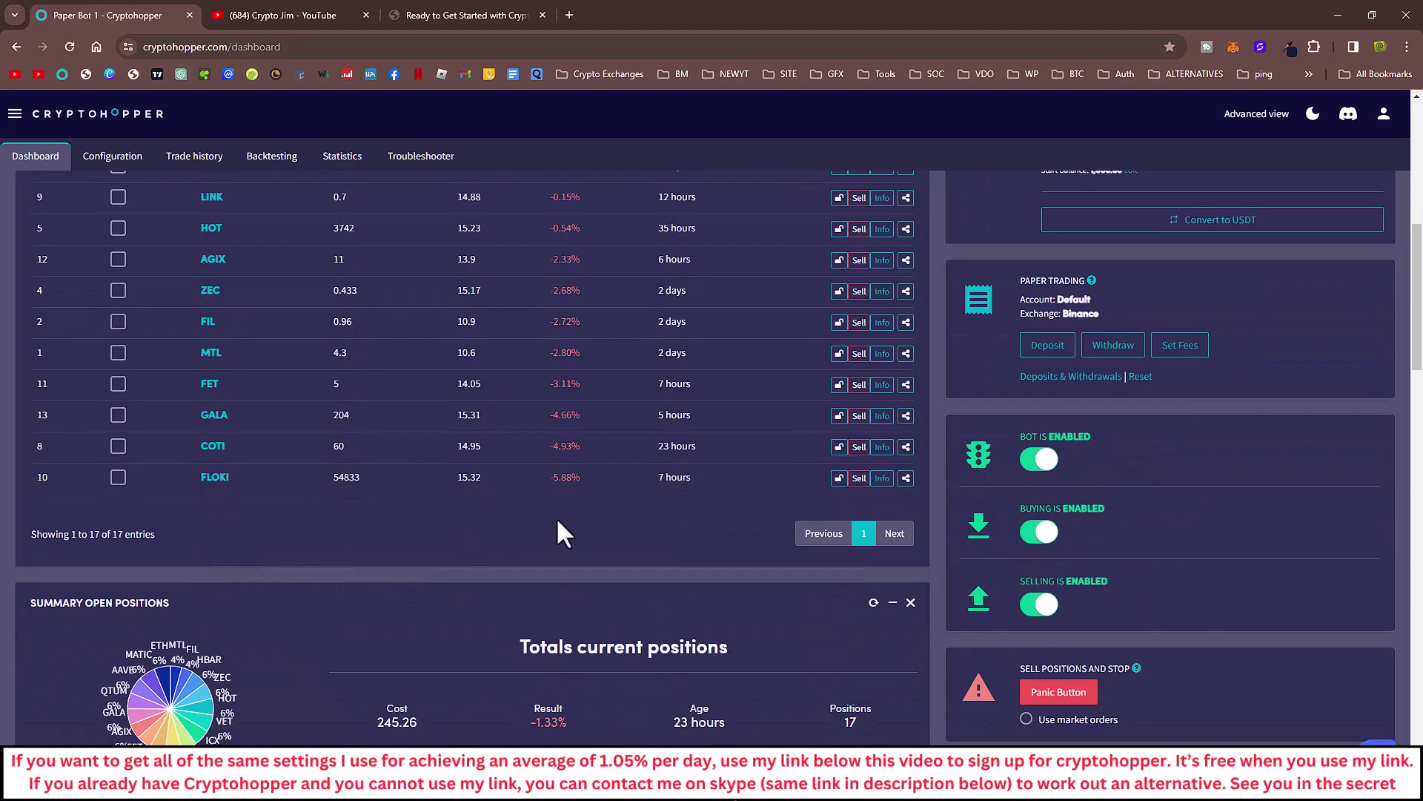
{"action": "scroll", "coordinate": [556, 518], "scroll_direction": "up", "scroll_amount": 8}
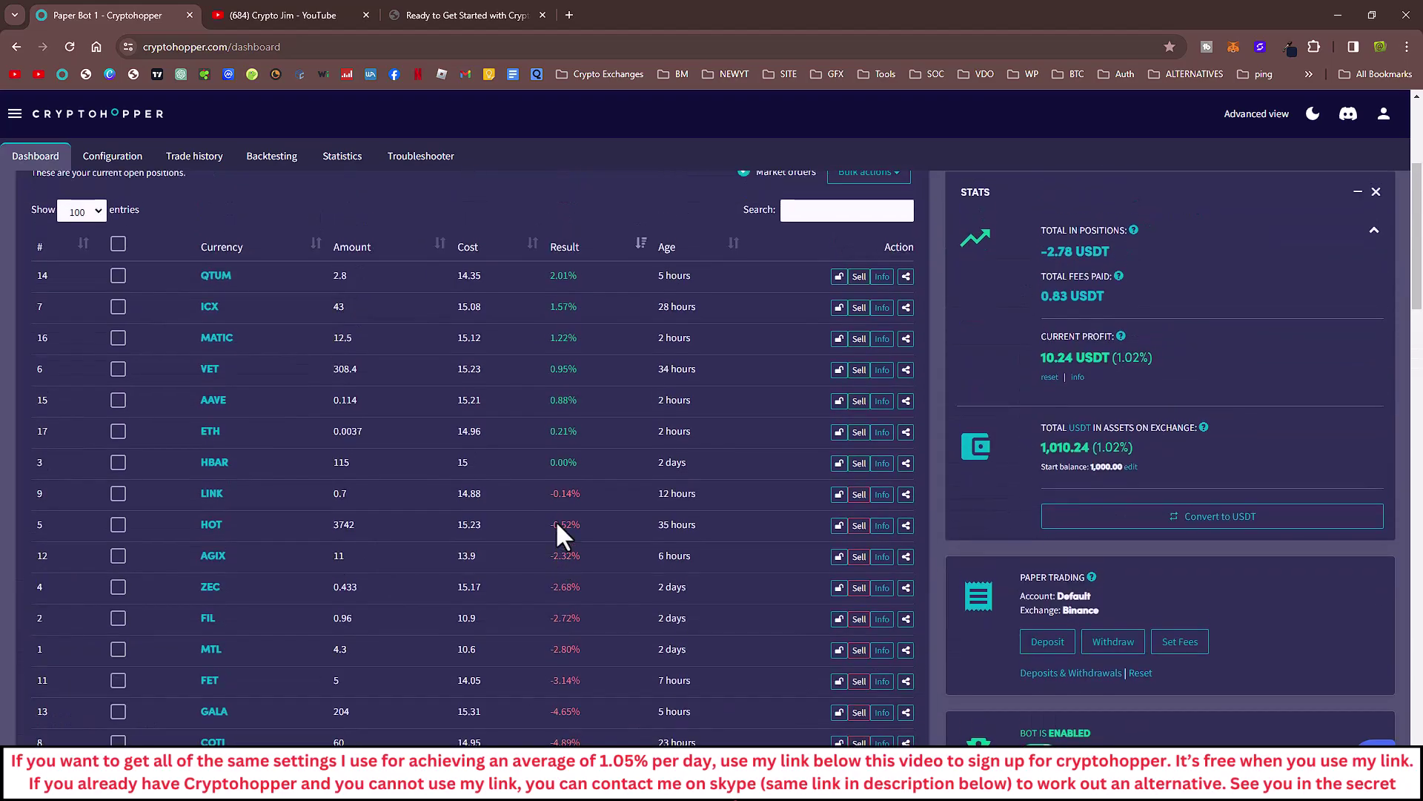
Move JASMY from Reserved Funds back to positions and view the 18 open positions
{"action": "left_click", "coordinate": [284, 422]}
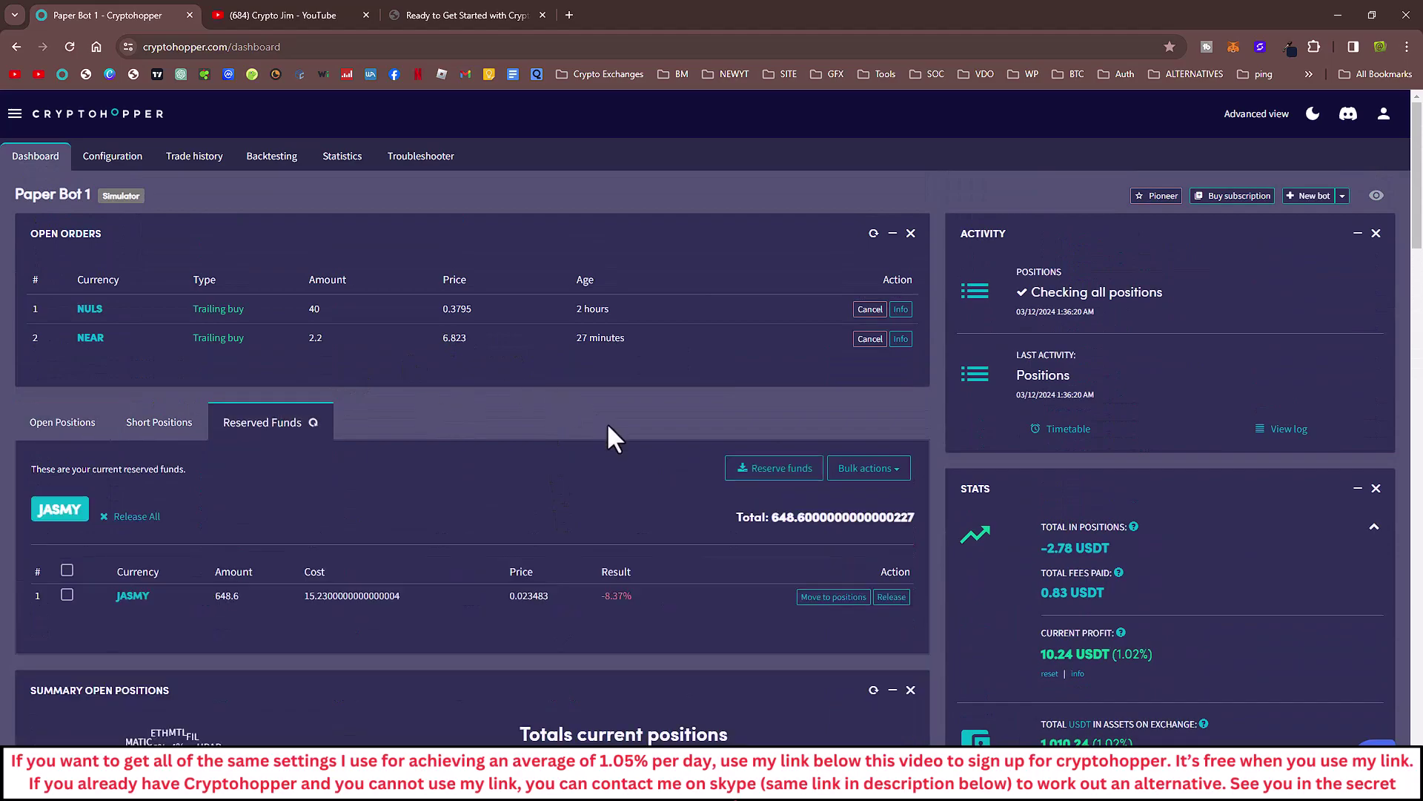
{"action": "scroll", "coordinate": [606, 421], "scroll_direction": "down", "scroll_amount": 3}
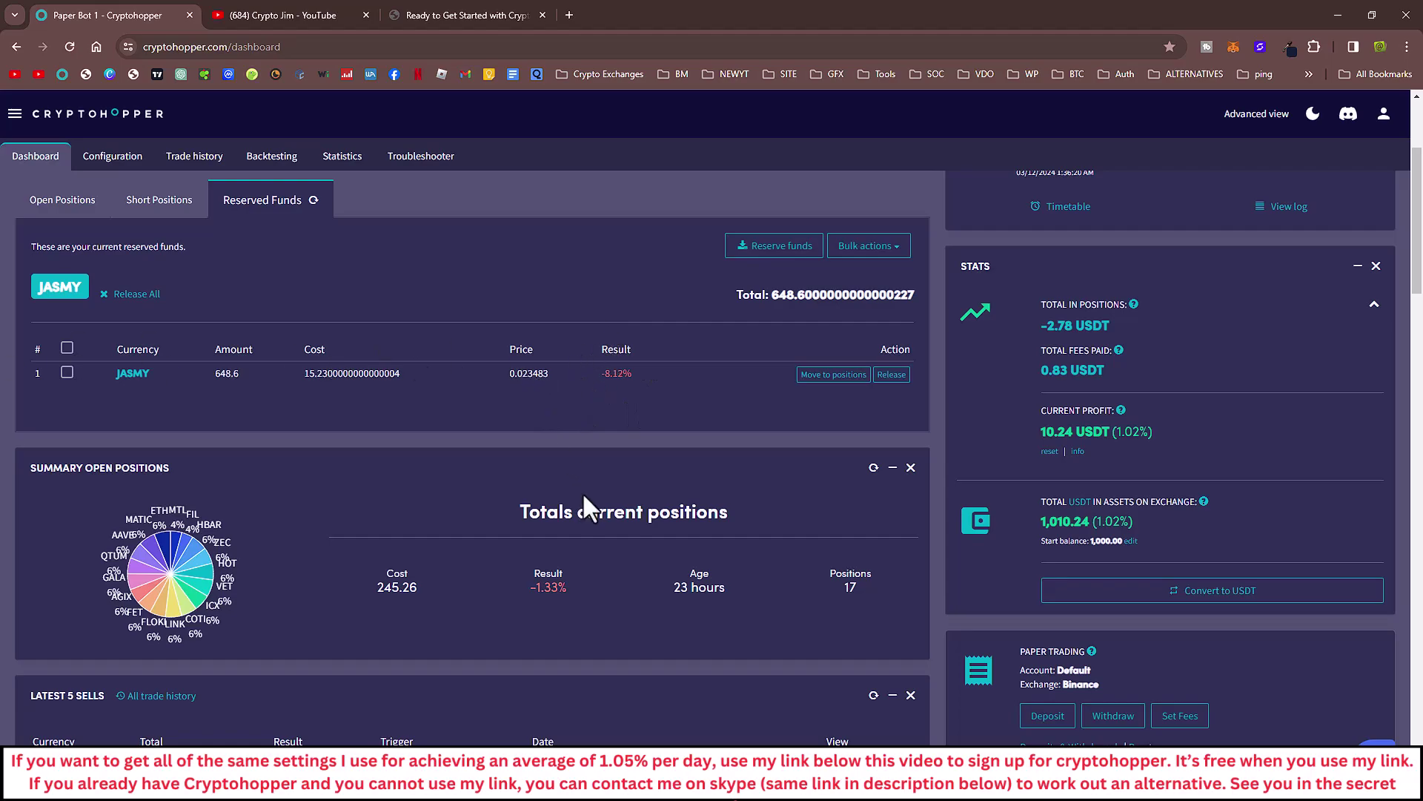
{"action": "left_click", "coordinate": [833, 374]}
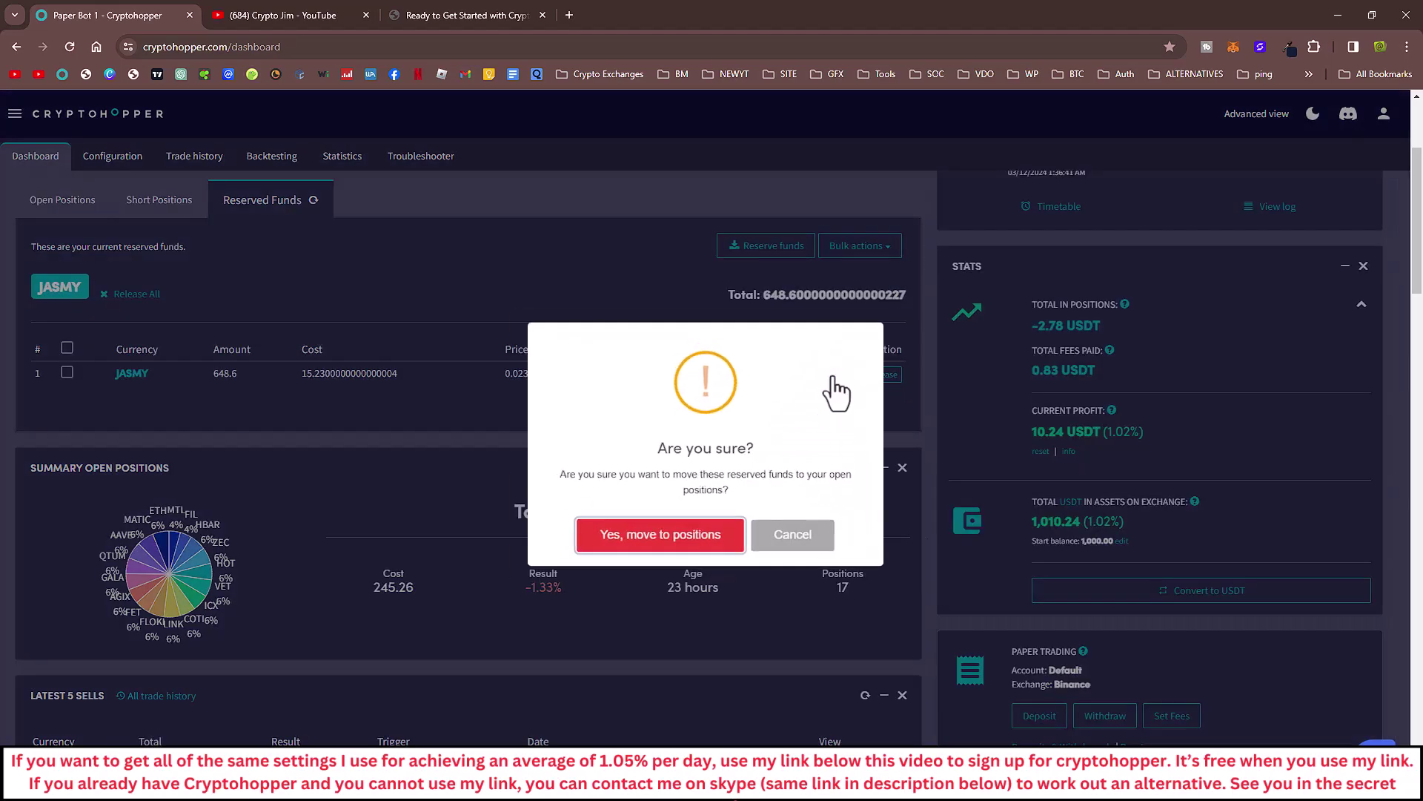
{"action": "left_click", "coordinate": [626, 543]}
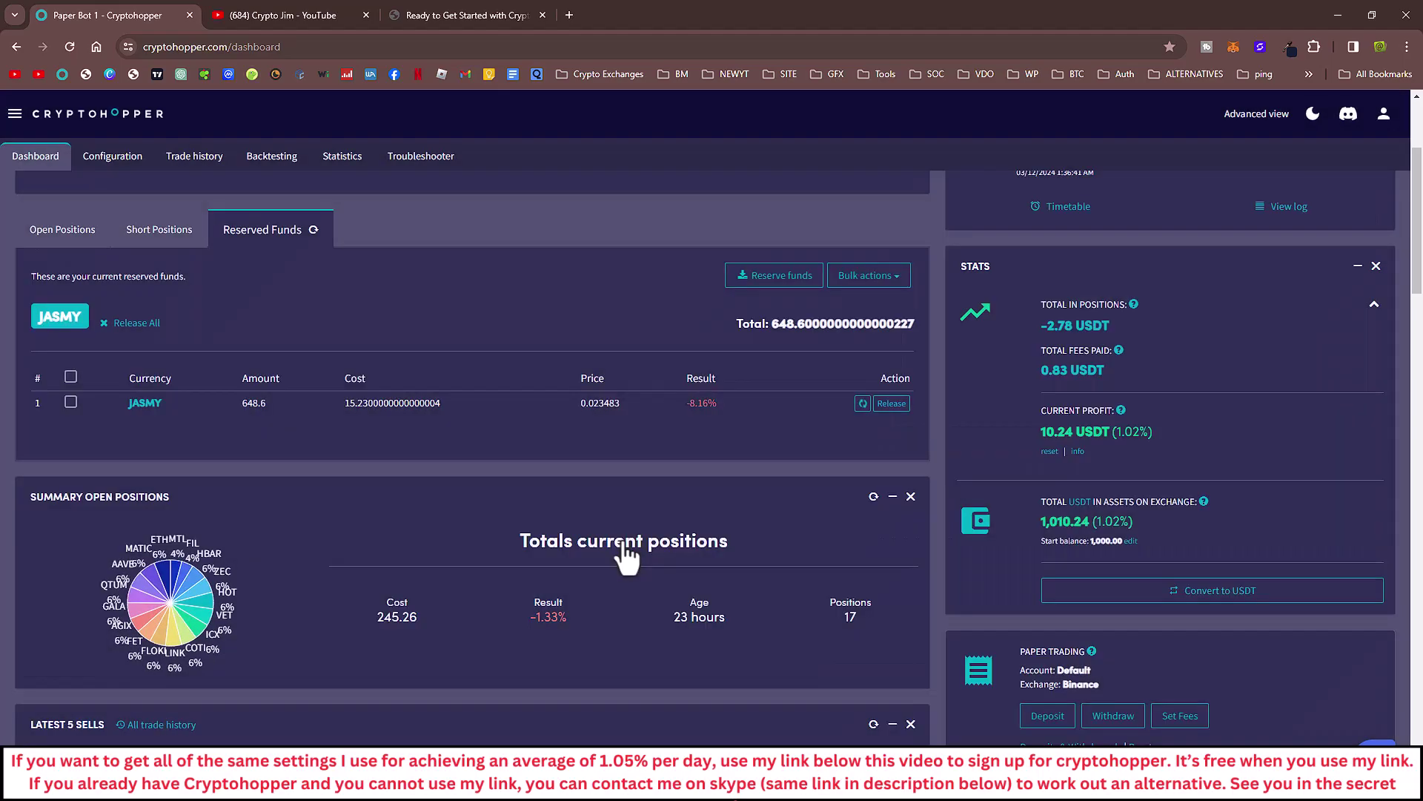
{"action": "left_click", "coordinate": [63, 231]}
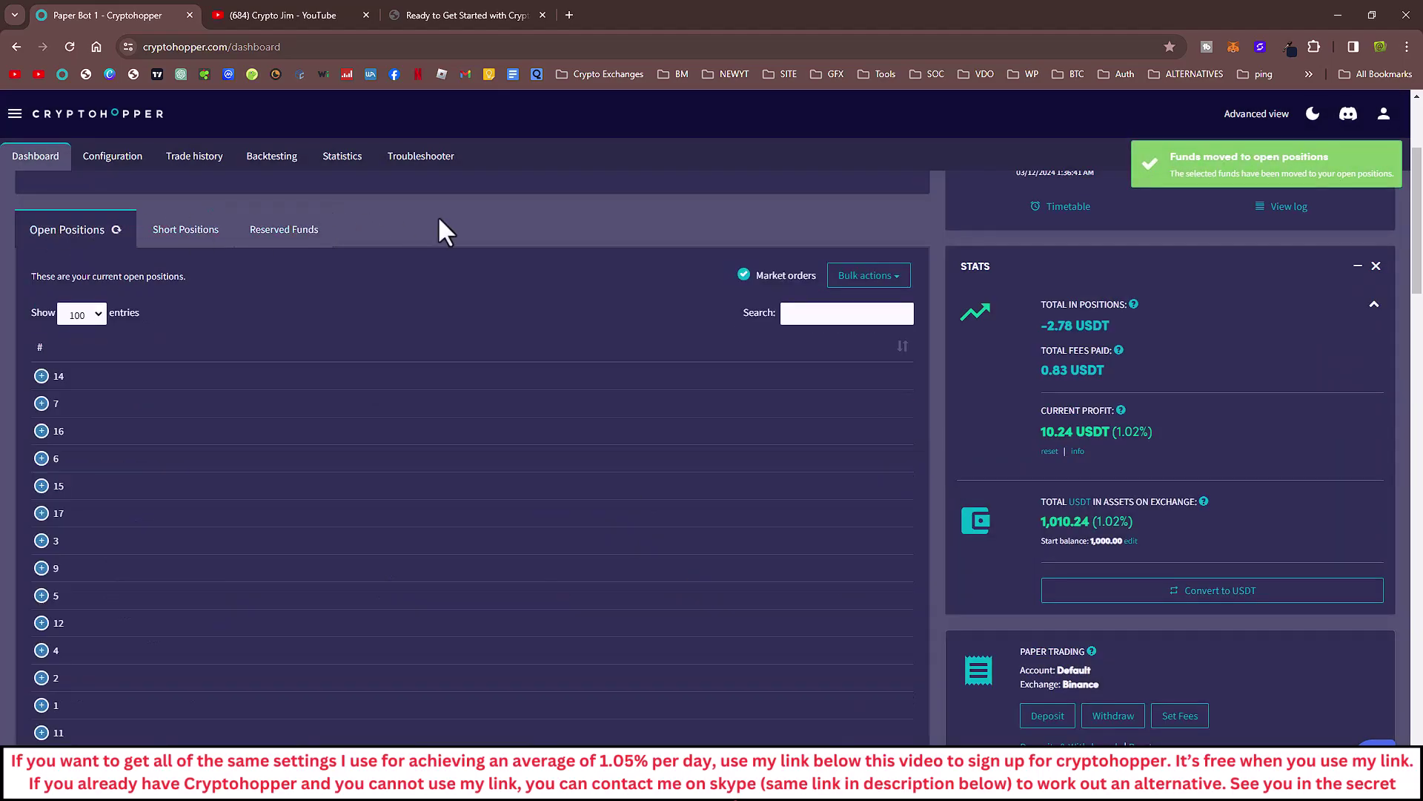
{"action": "scroll", "coordinate": [613, 492], "scroll_direction": "down", "scroll_amount": 4}
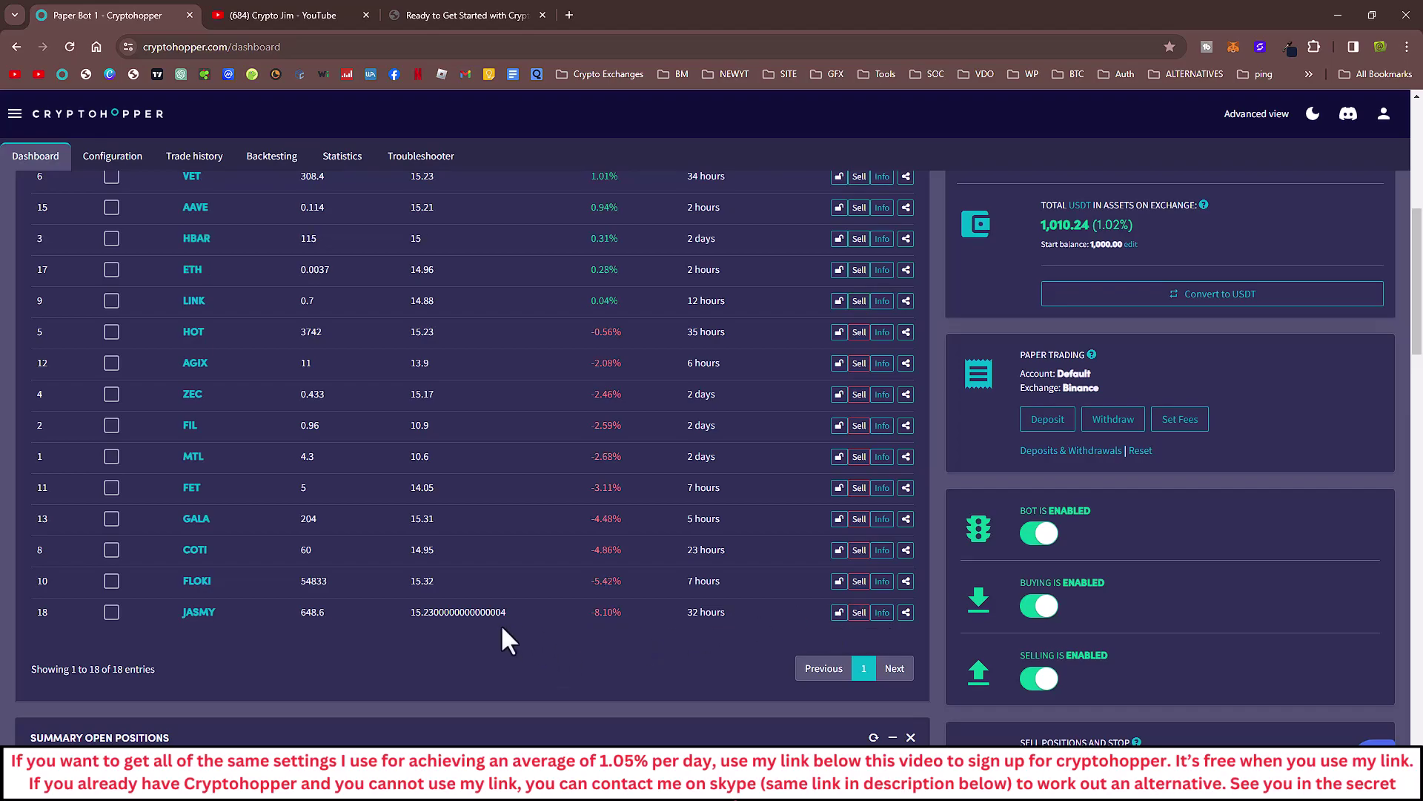
{"action": "scroll", "coordinate": [514, 664], "scroll_direction": "up", "scroll_amount": 6}
{"action": "scroll", "coordinate": [514, 664], "scroll_direction": "down", "scroll_amount": 4}
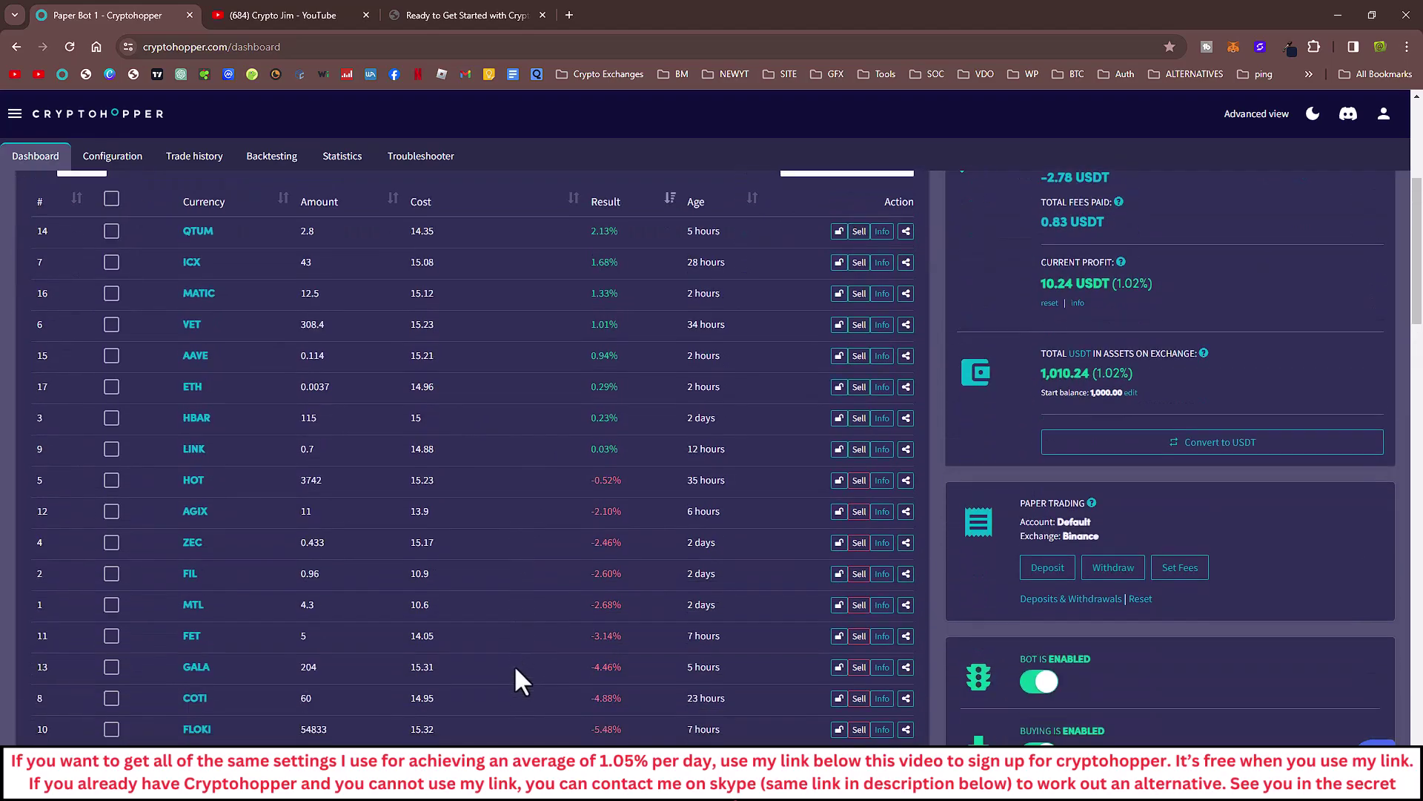